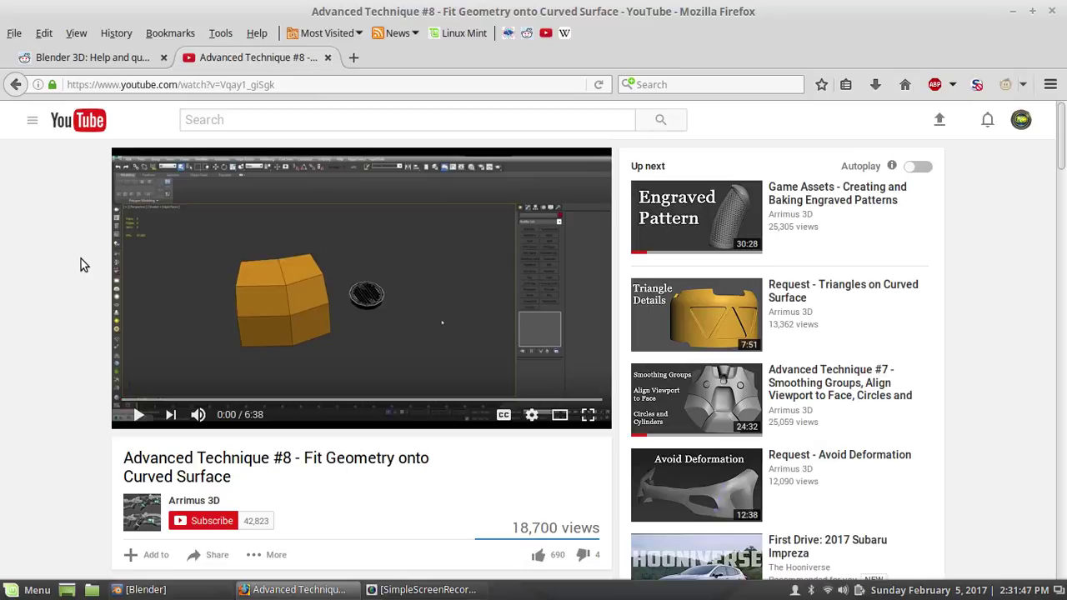
Scroll through the Fit Geometry onto Curved Surface tutorial page and its comments
scroll(81, 260, down, 3)
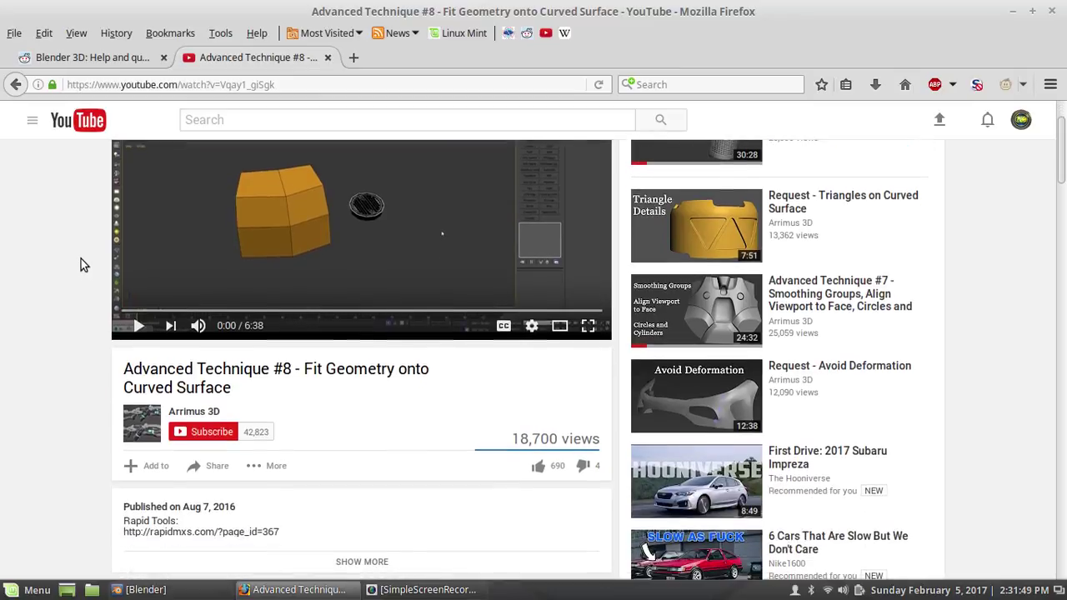
scroll(81, 264, down, 5)
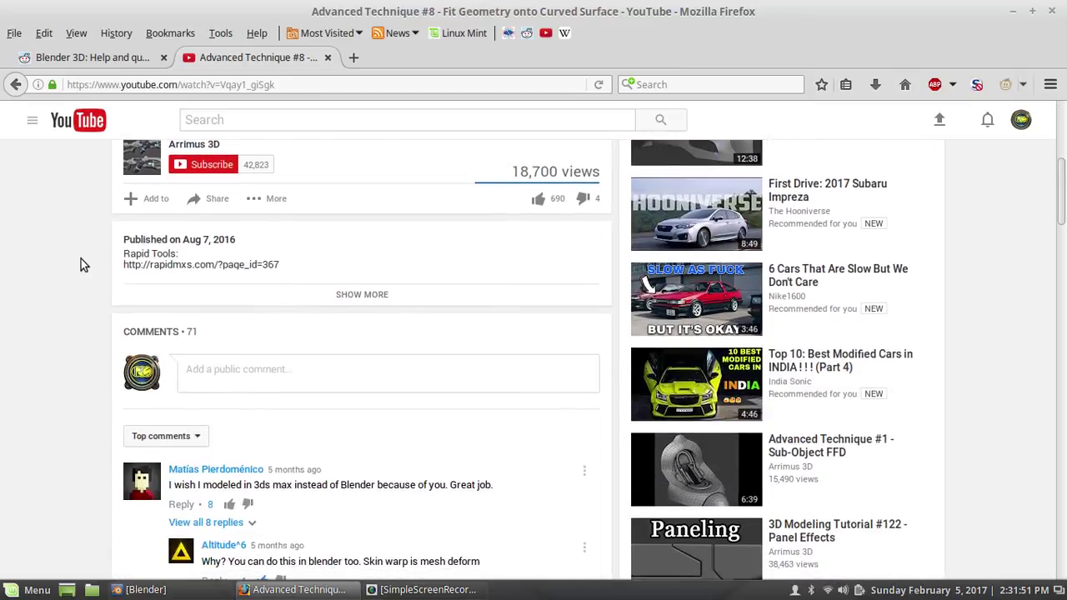
scroll(102, 293, down, 1)
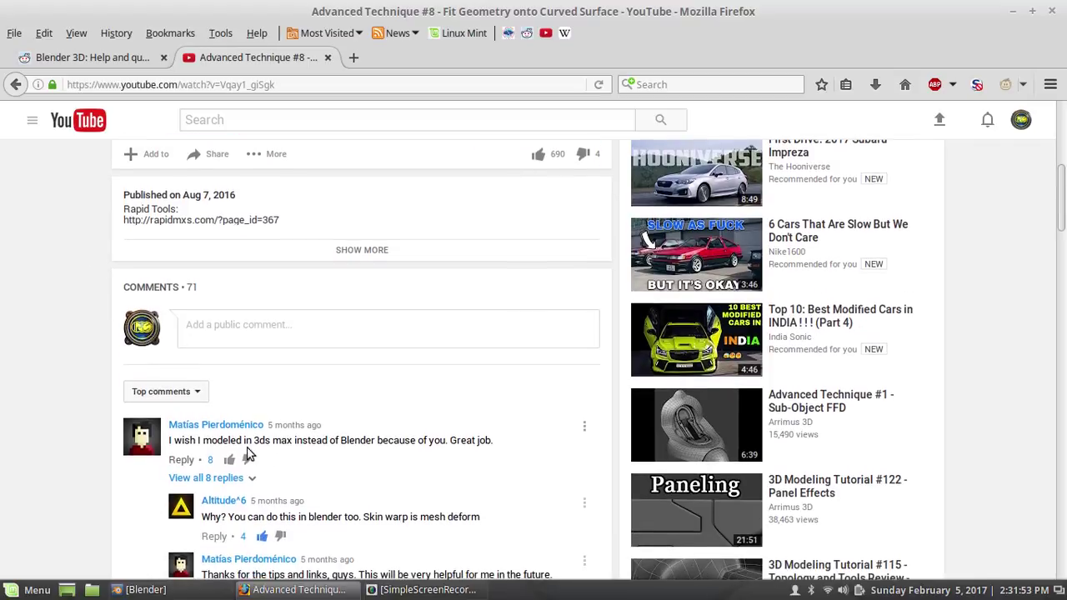
scroll(400, 341, up, 9)
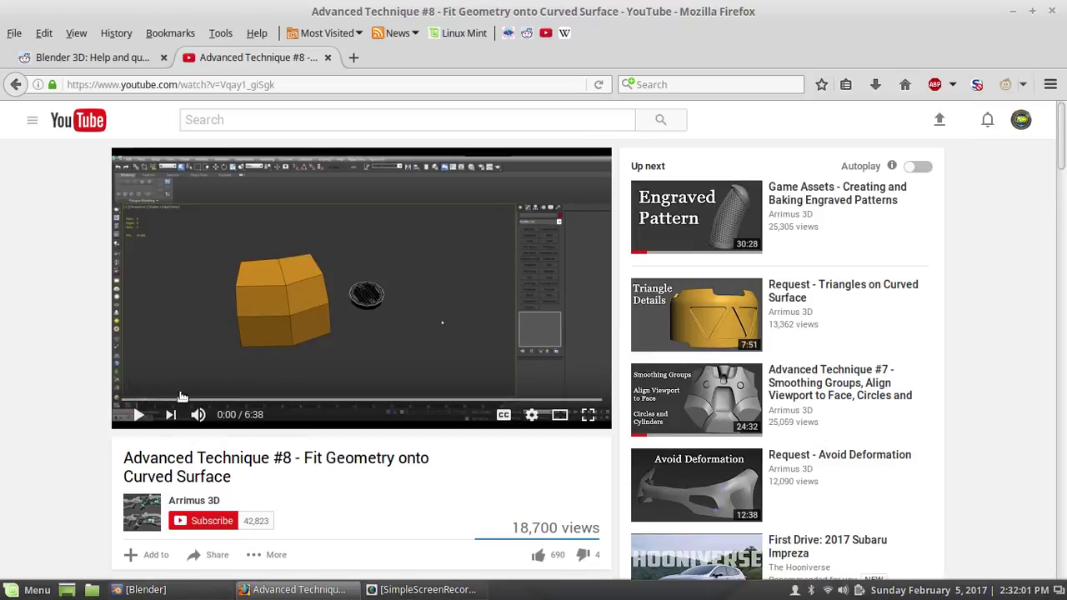
scroll(133, 295, down, 1)
click(191, 590)
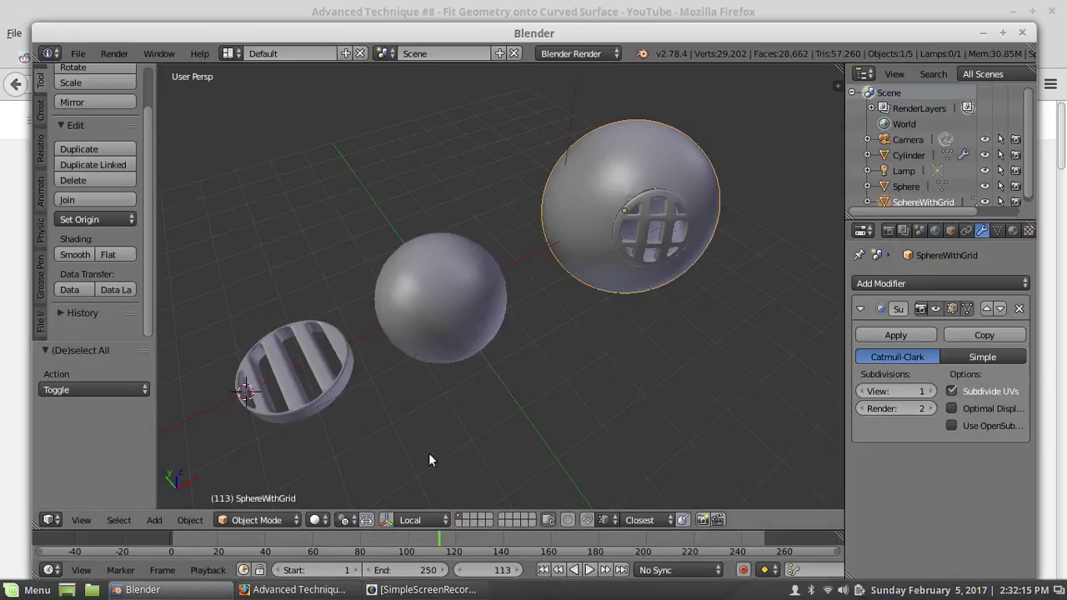
middle_drag(747, 334, 688, 293)
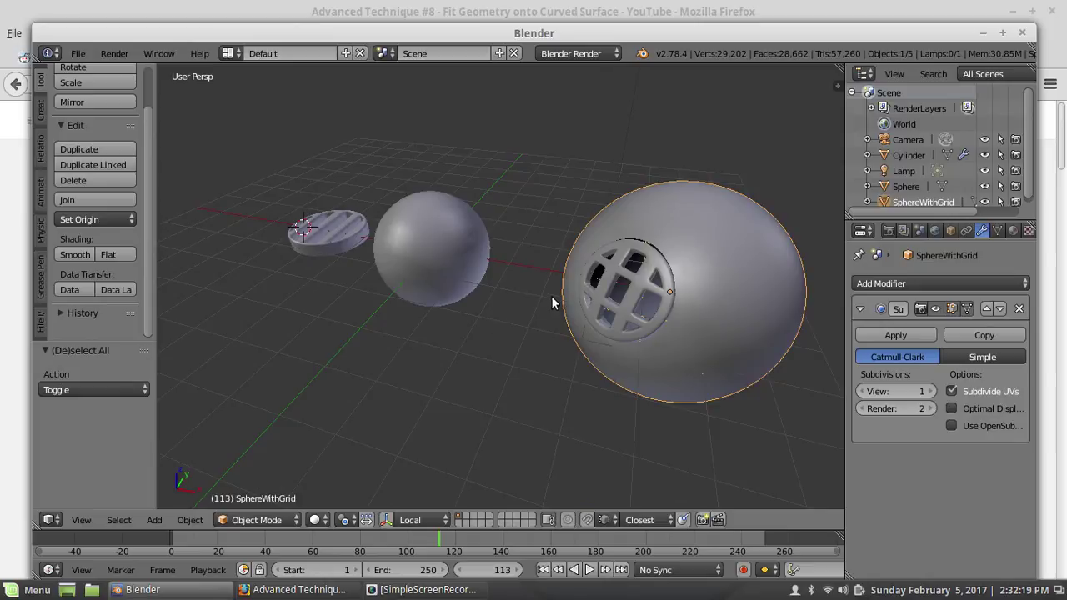
middle_drag(552, 297, 639, 251)
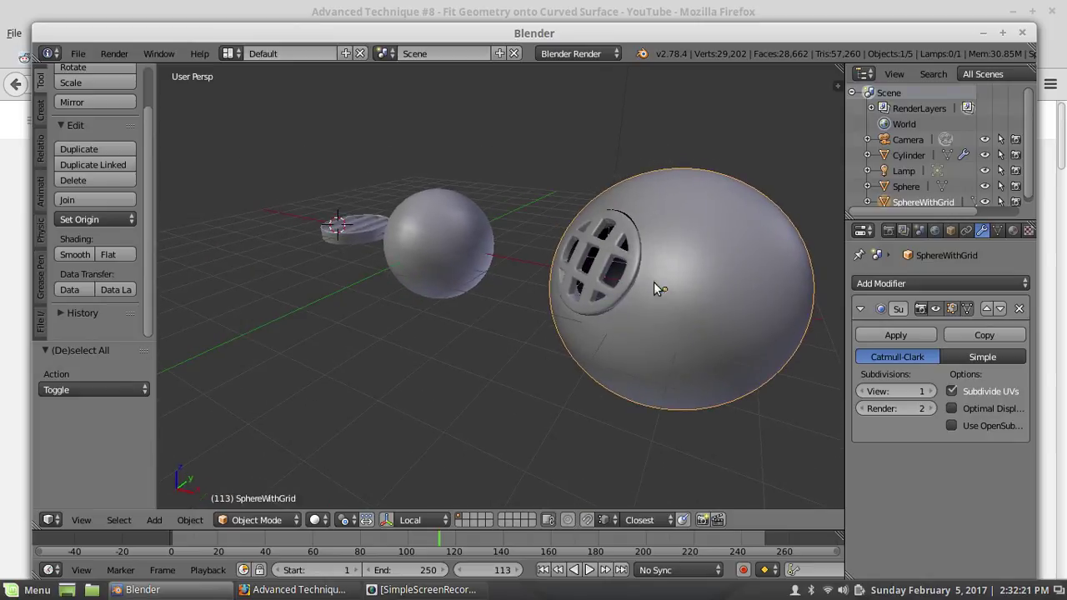
middle_drag(433, 258, 534, 283)
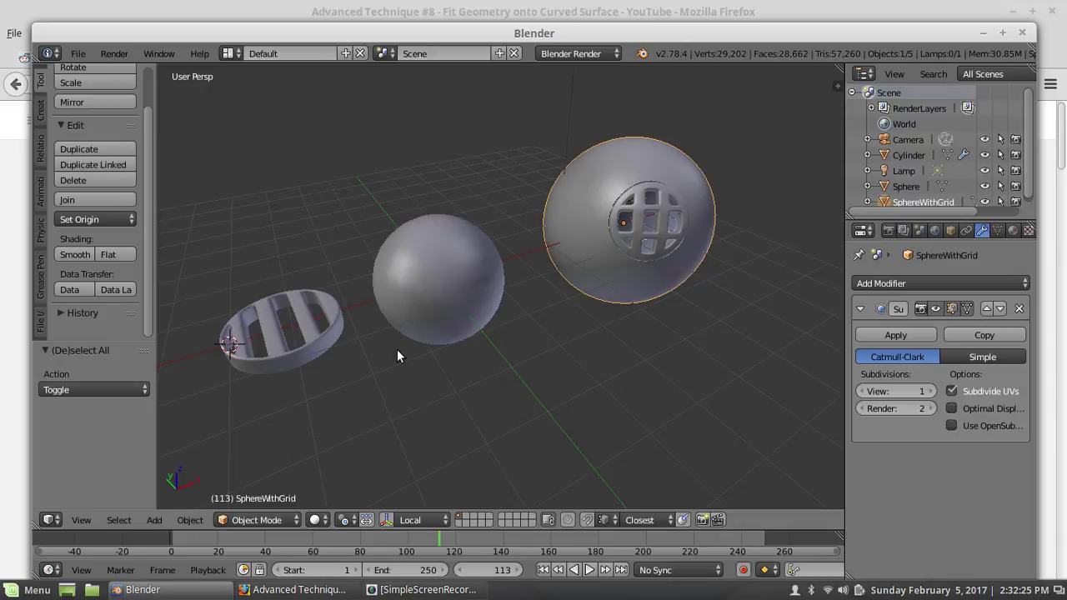
middle_drag(396, 350, 595, 246)
scroll(595, 246, up, 1)
right_click(604, 239)
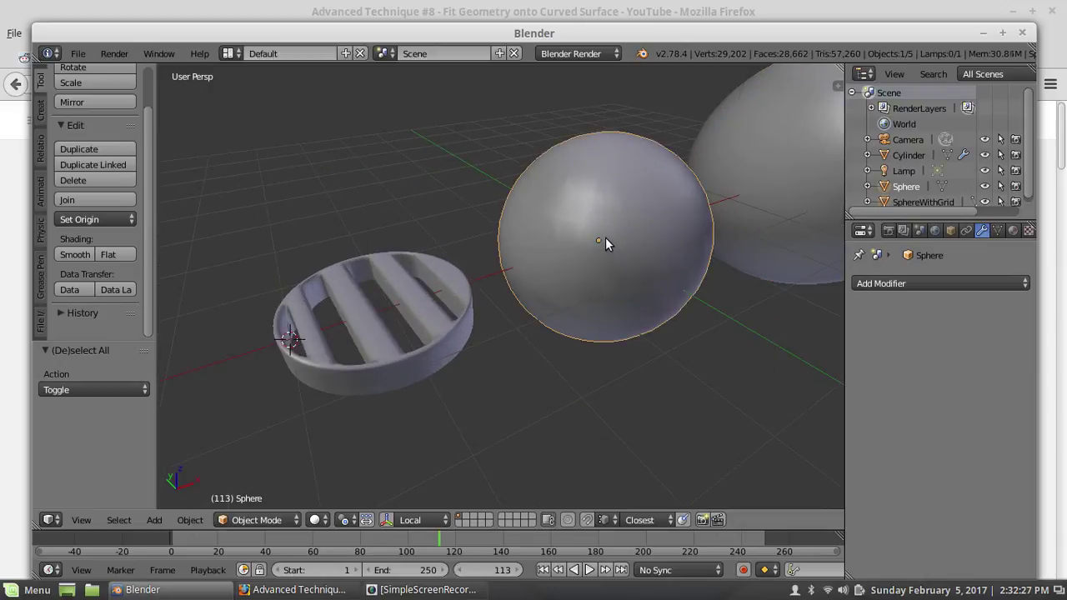
right_click(370, 336)
mouse_move(445, 314)
middle_down()
mouse_move(427, 327)
mouse_move(361, 316)
mouse_move(476, 345)
mouse_move(427, 317)
mouse_move(443, 328)
middle_up()
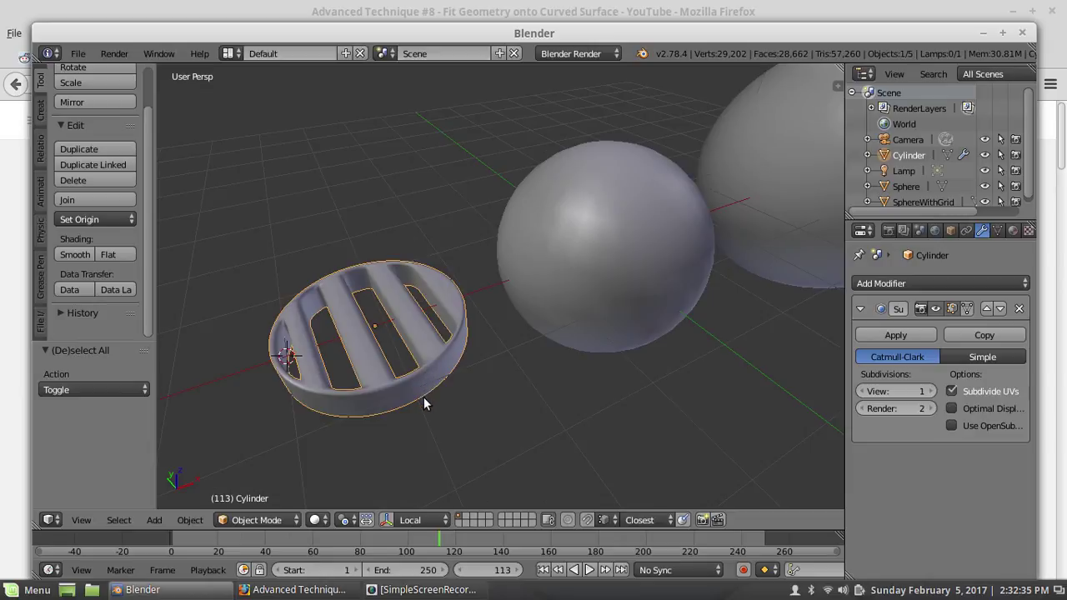
middle_drag(555, 291, 562, 295)
right_click(575, 280)
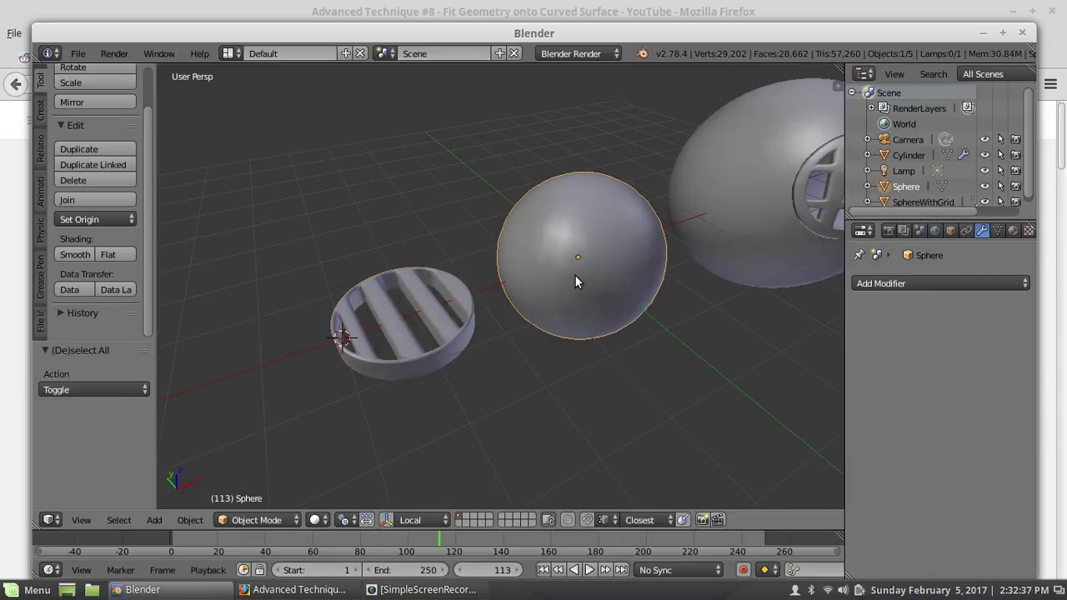
Scale the middle sphere up 1.439× and apply its rotation and scale
key(s)
click(580, 283)
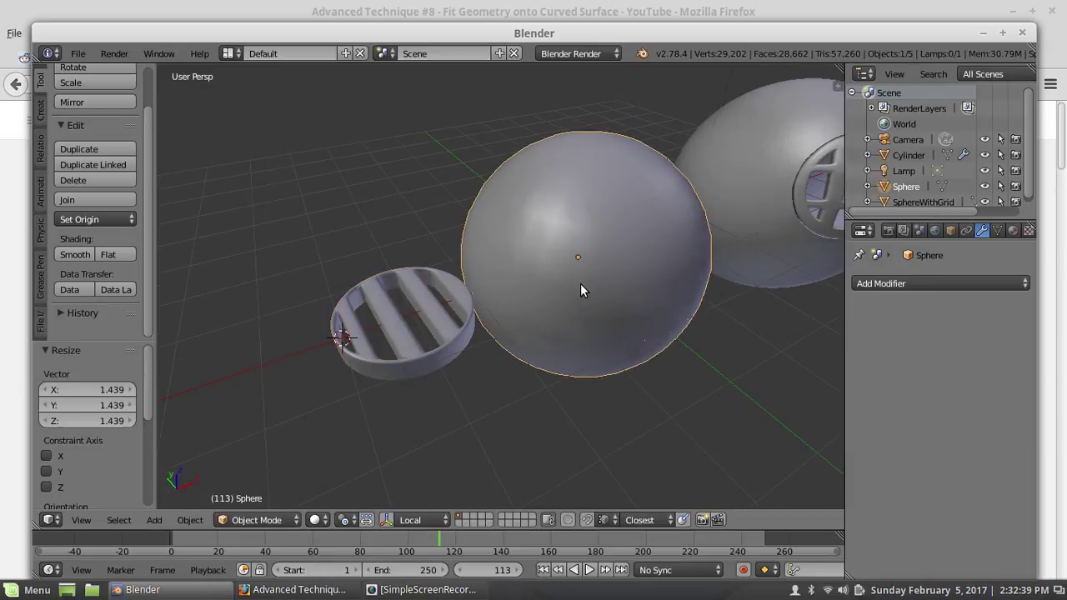
key(ctrl+a)
click(573, 317)
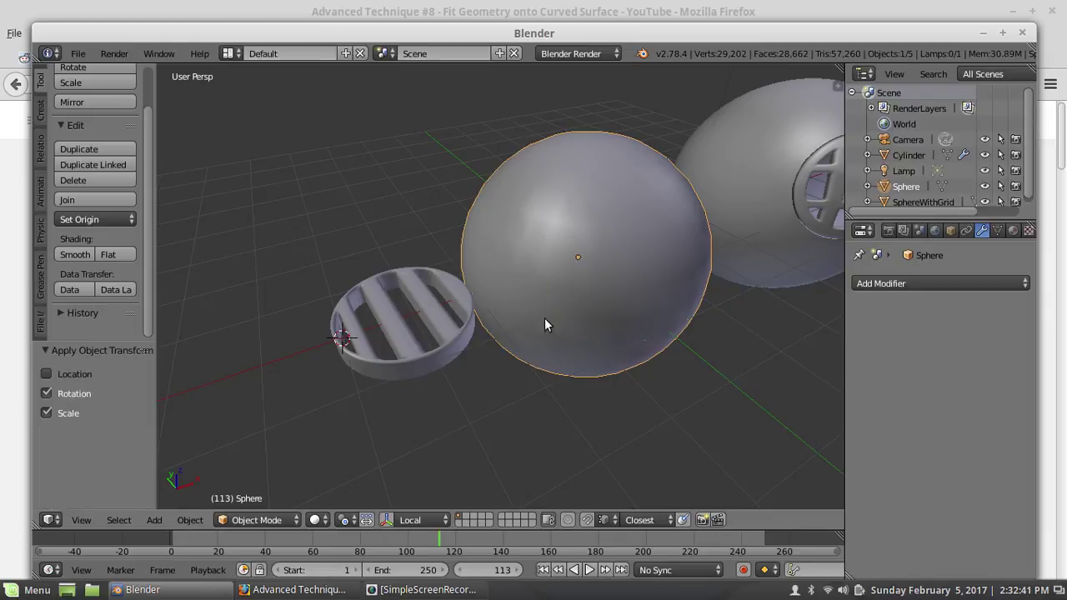
Select the slotted disc and apply its rotation and scale
right_click(441, 334)
key(ctrl+a)
click(441, 328)
Move the slotted disc -0.406 along X, then orbit to view its slats
key(g)
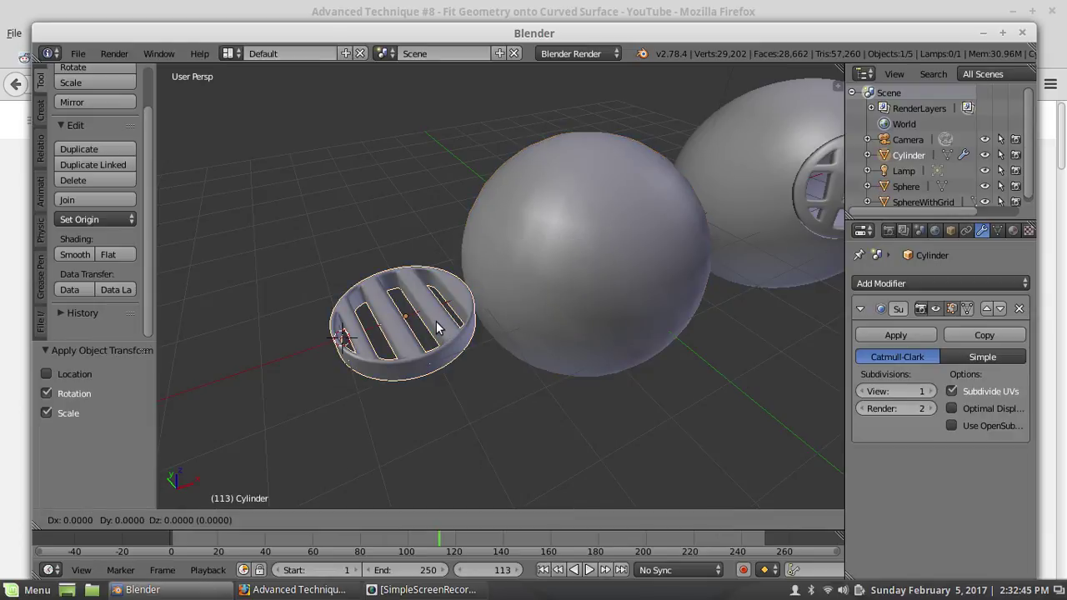
key(x)
click(410, 337)
scroll(469, 291, down, 3)
middle_drag(486, 312, 606, 300)
scroll(570, 232, up, 3)
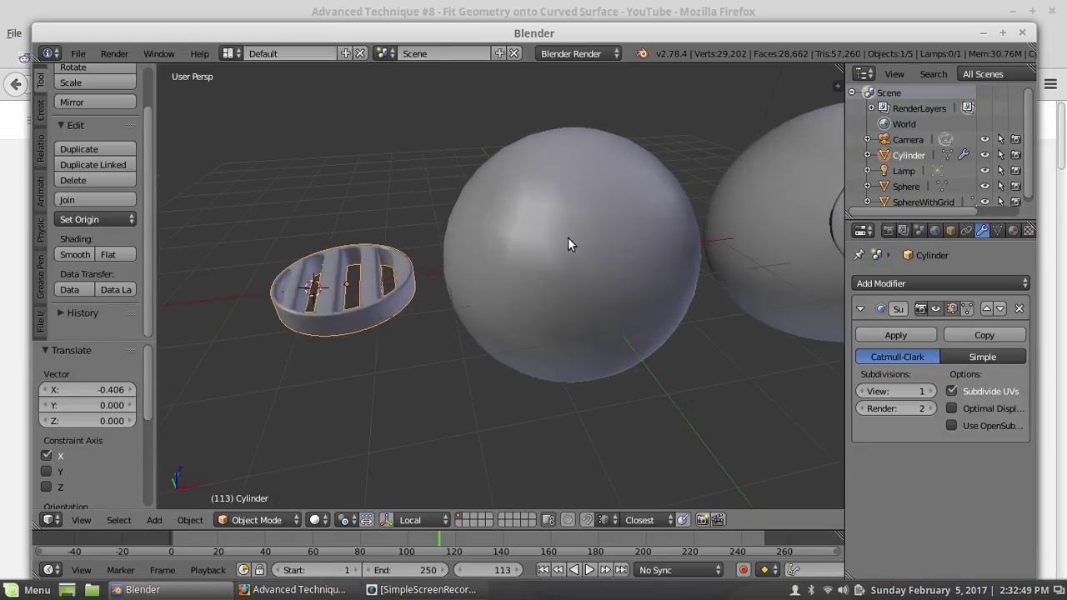
scroll(398, 311, down, 4)
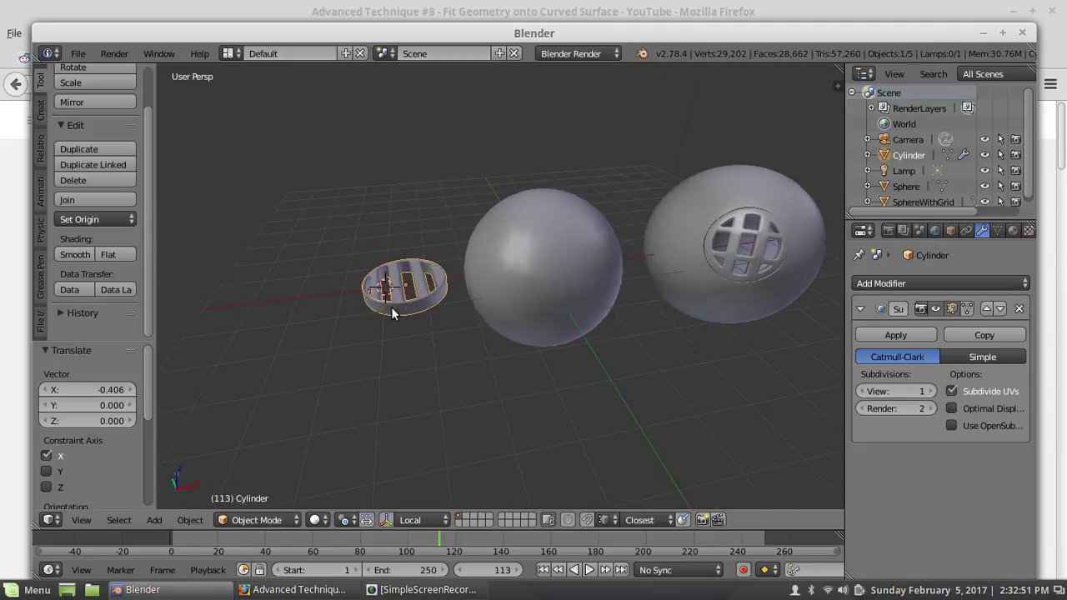
middle_drag(391, 307, 445, 312)
scroll(458, 307, up, 3)
scroll(459, 313, up, 2)
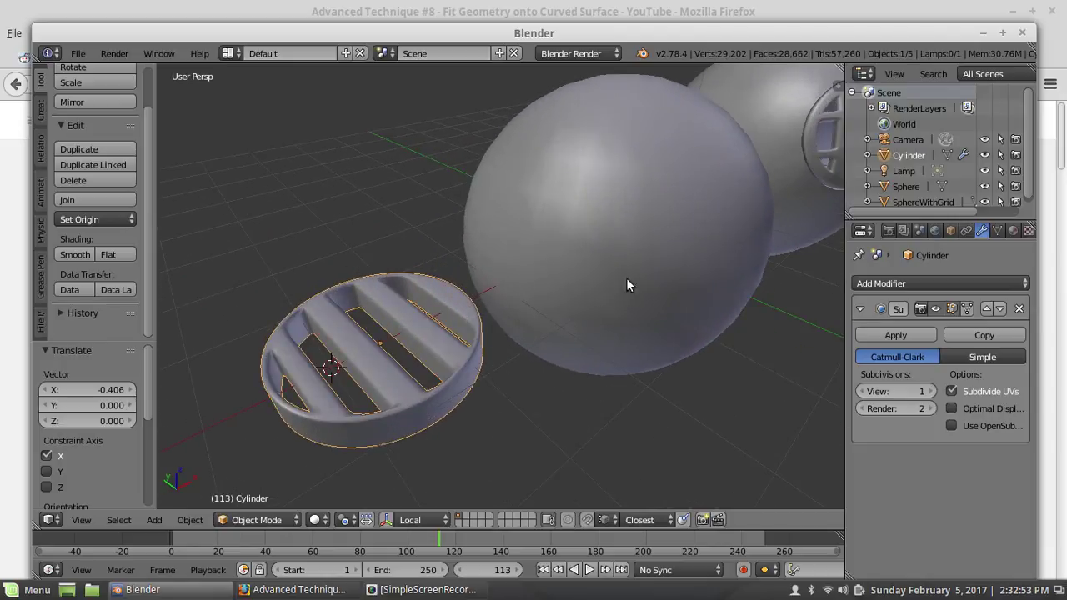
scroll(688, 167, down, 4)
scroll(572, 233, up, 4)
Hide the disc's Subsurf in the viewport and inspect it with Wire and Draw All Edges on
click(935, 307)
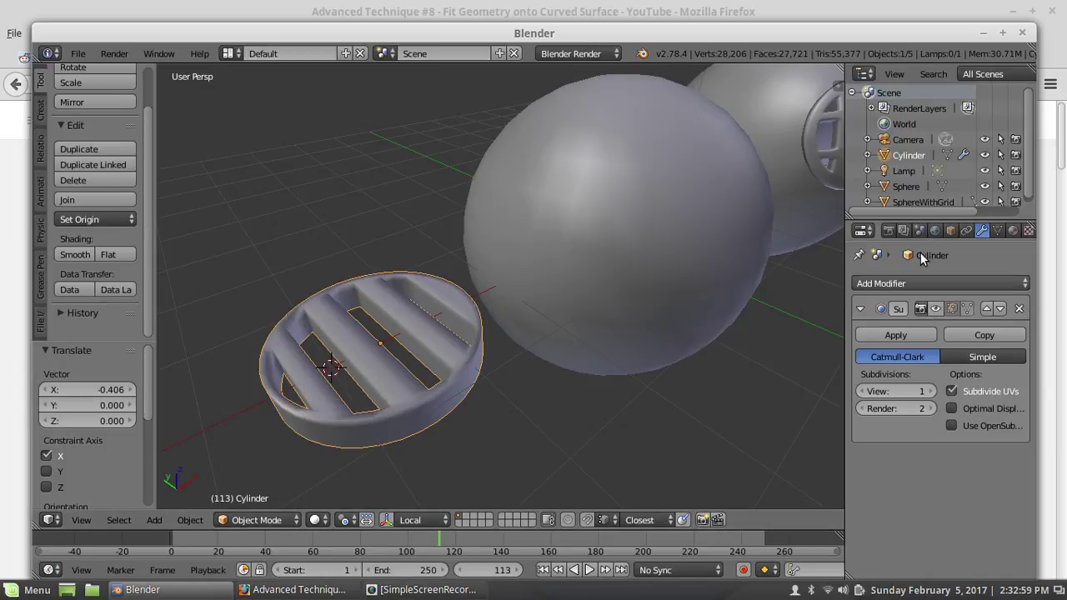
click(951, 231)
scroll(902, 455, down, 5)
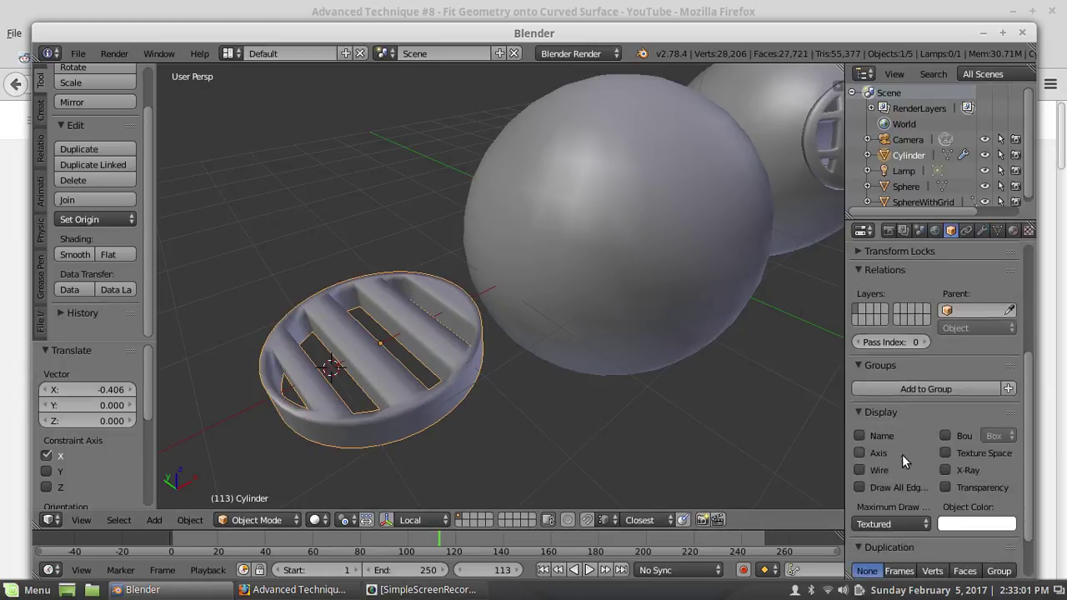
click(859, 471)
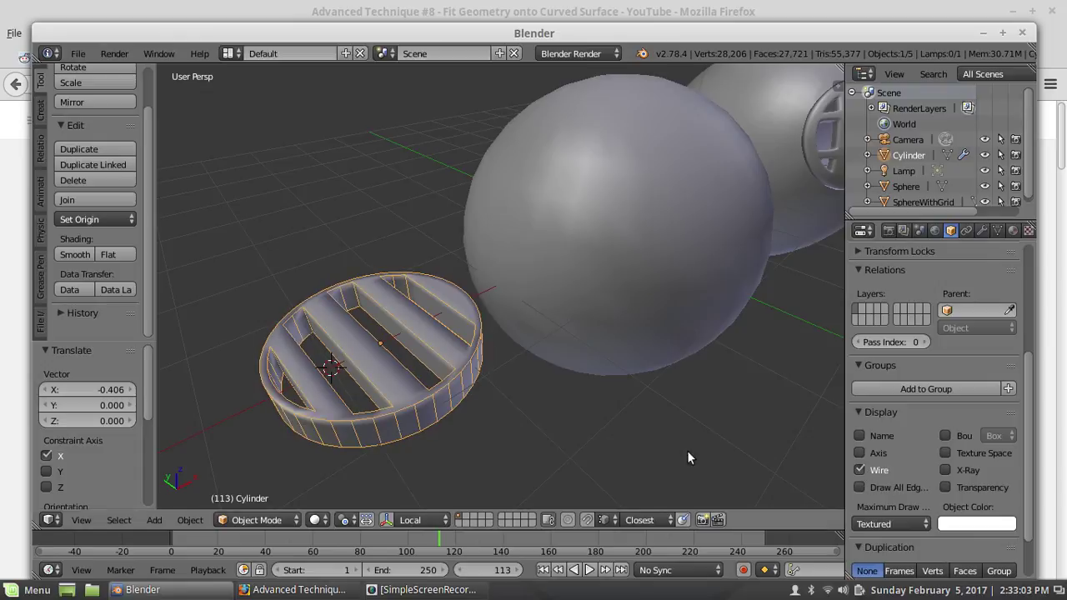
click(860, 488)
middle_drag(464, 342, 412, 361)
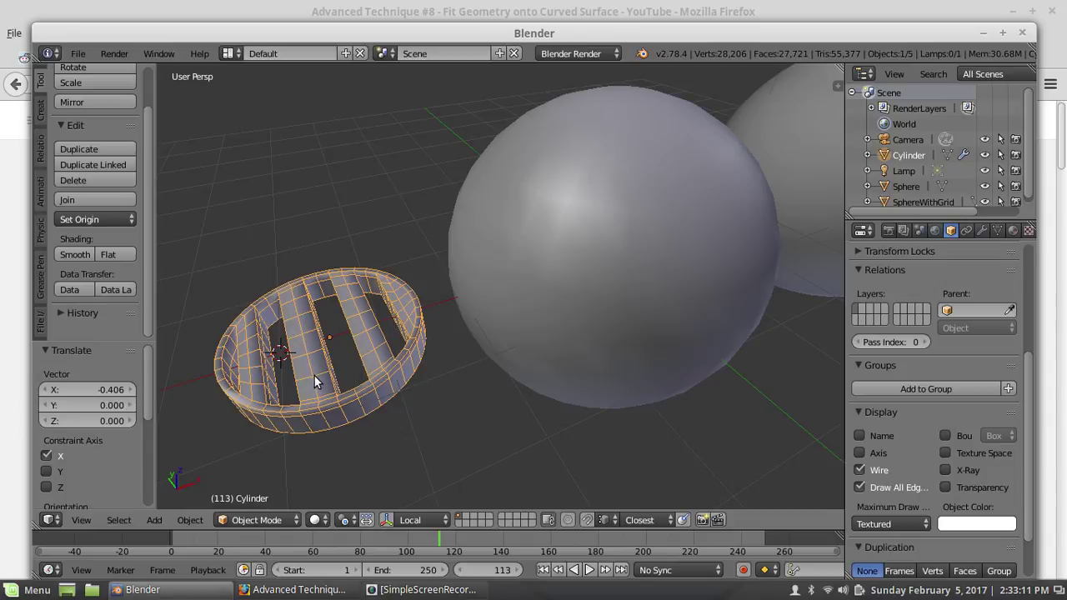
middle_drag(315, 375, 366, 377)
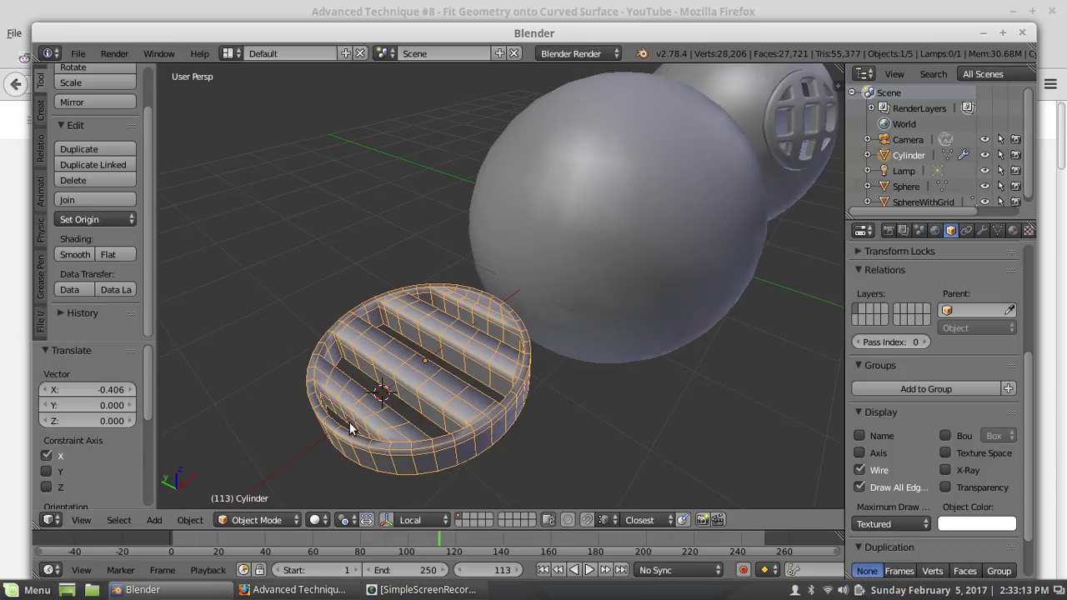
middle_drag(776, 220, 658, 207)
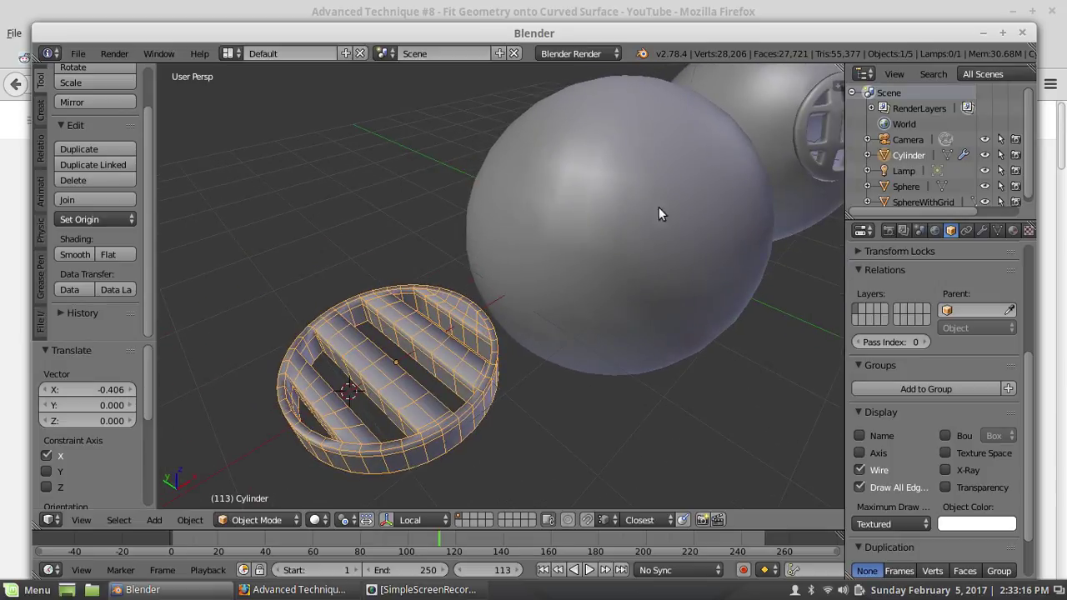
middle_drag(469, 271, 575, 297)
middle_drag(539, 340, 634, 280)
Untick Wire and Draw All Edges so the disc shows as a plain solid
click(860, 470)
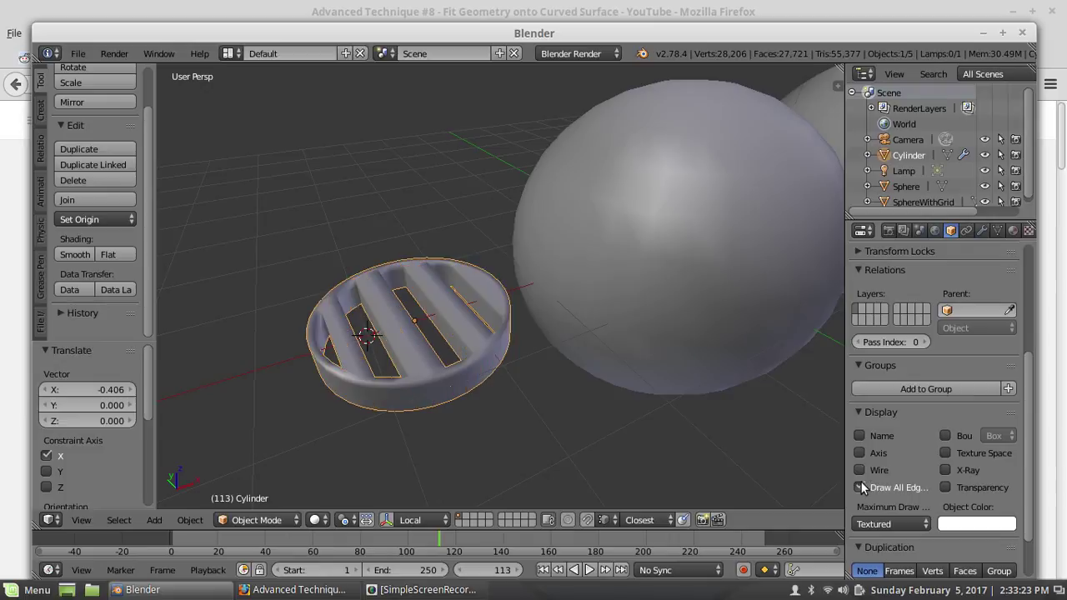
click(860, 487)
mouse_move(423, 307)
middle_down()
mouse_move(448, 323)
mouse_move(733, 286)
mouse_move(650, 243)
mouse_move(595, 284)
middle_up()
scroll(732, 285, down, 3)
scroll(595, 277, up, 2)
middle_drag(376, 269, 467, 350)
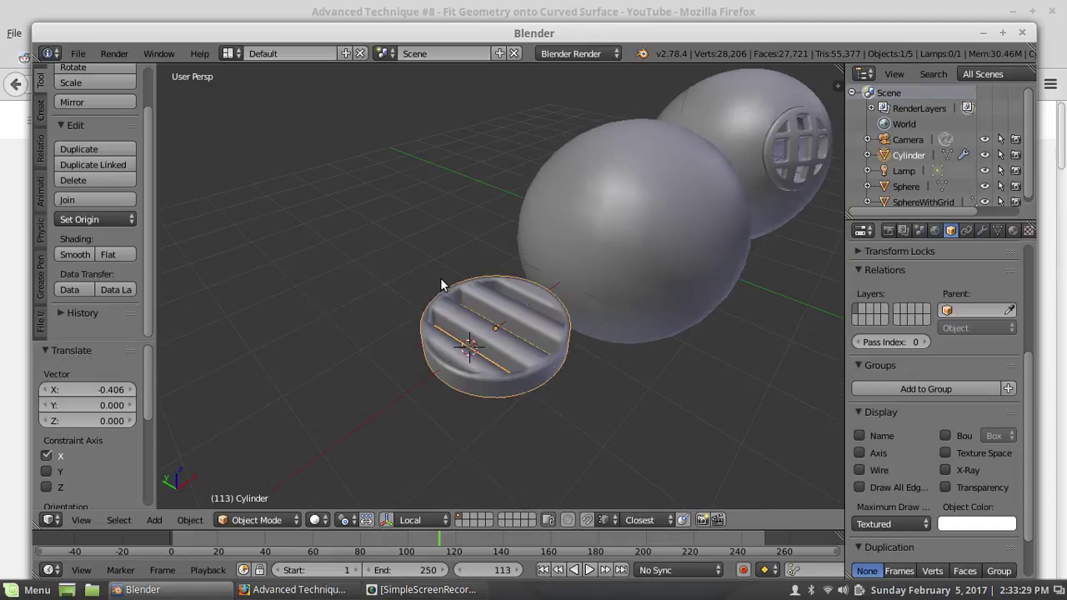
scroll(490, 294, up, 3)
middle_drag(538, 323, 491, 328)
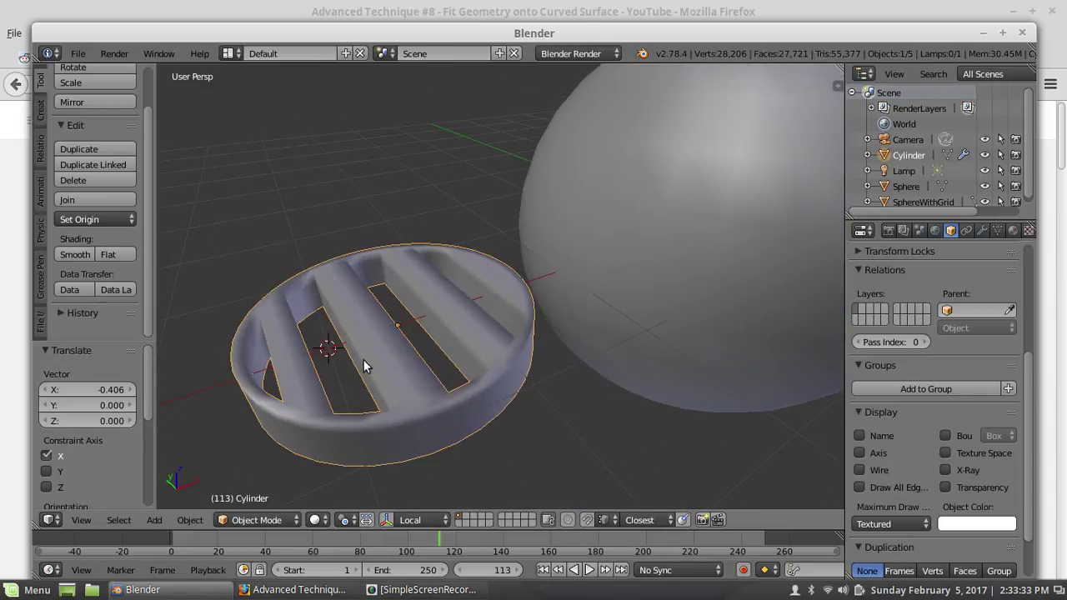
Snap the 3D cursor to the disc's centre and add a plane there
key(shift+s)
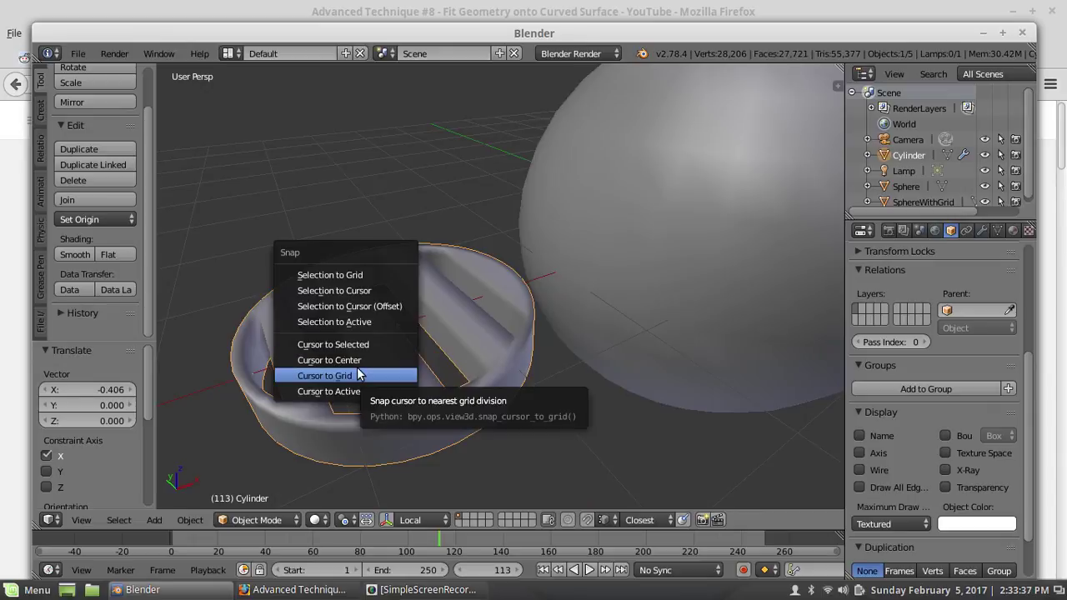
click(362, 348)
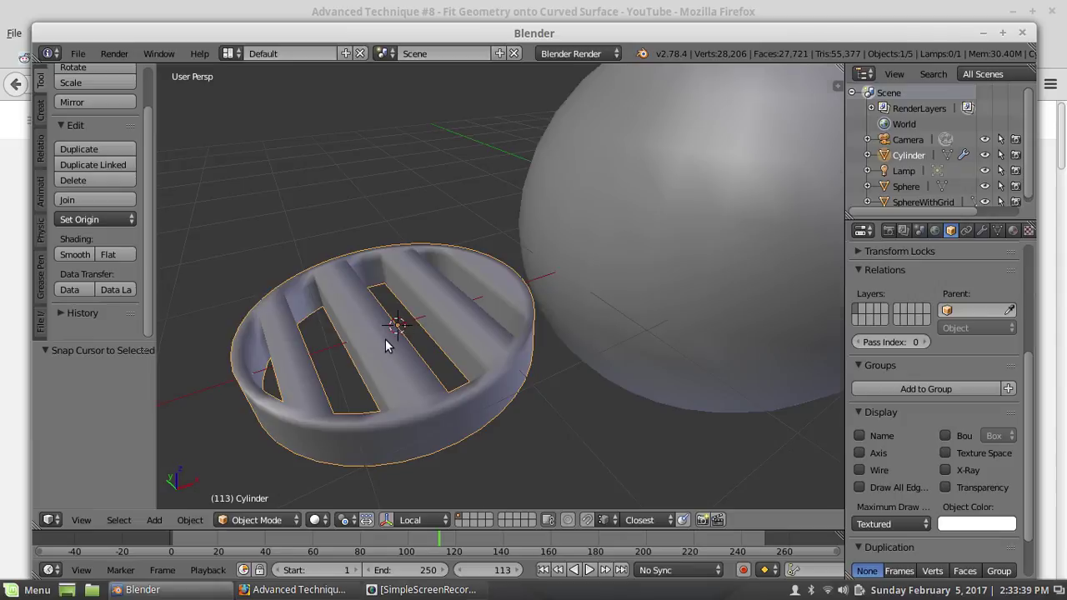
key(KP_Decimal)
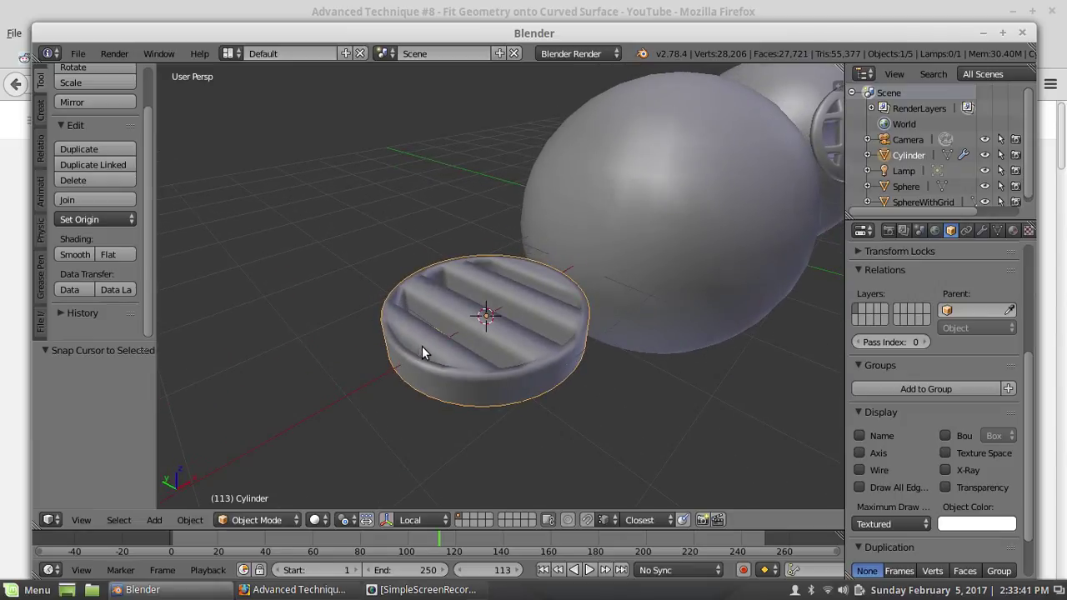
key(shift+a)
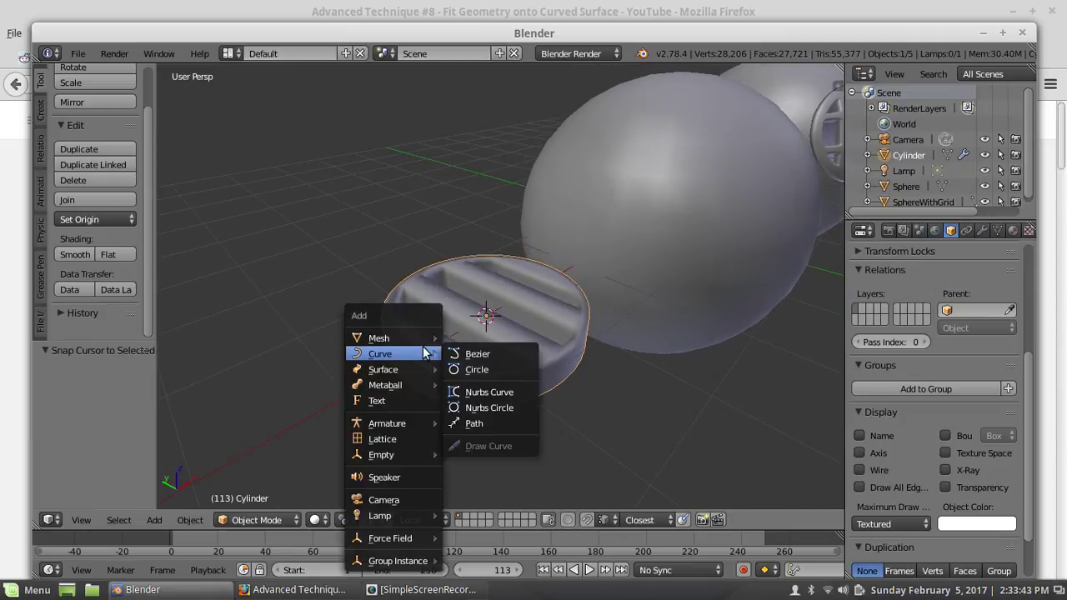
mouse_move(392, 338)
click(463, 342)
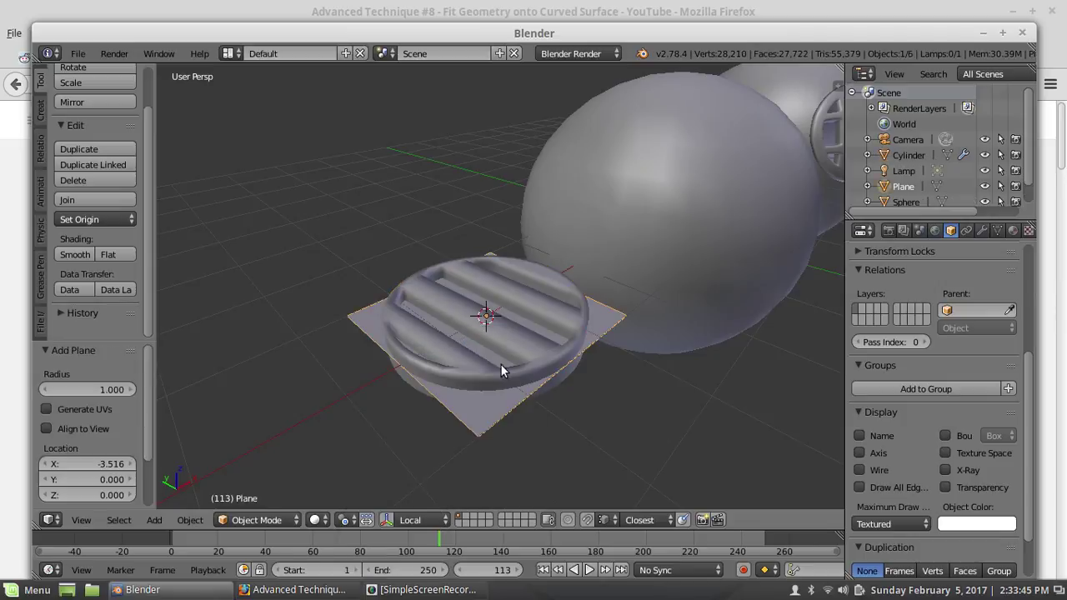
Scale the plane to 1.061 and raise it 0.269 along Z
middle_drag(493, 359, 475, 361)
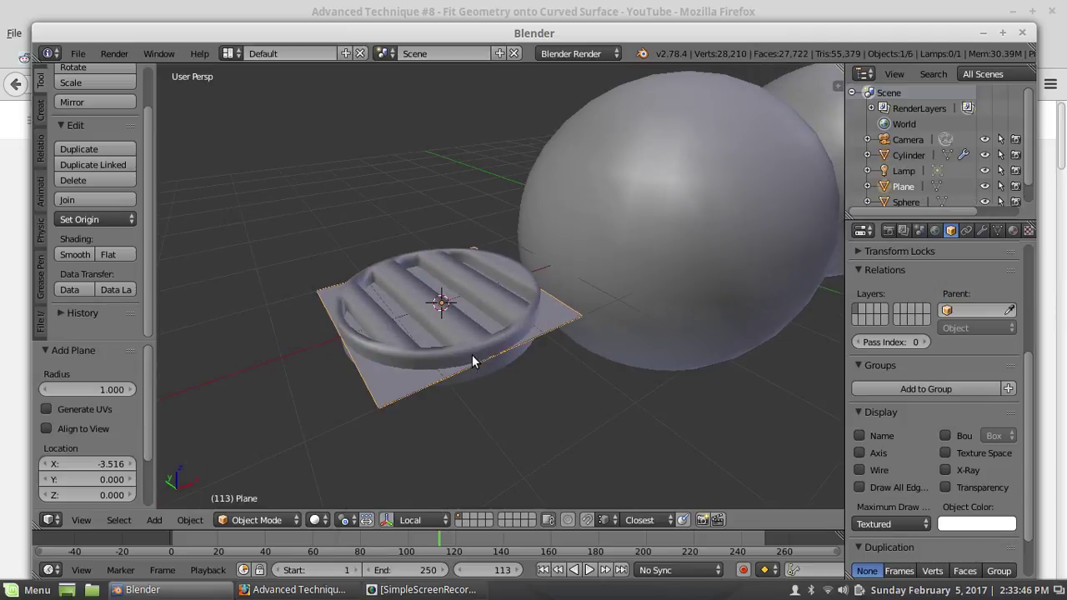
key(s)
click(431, 379)
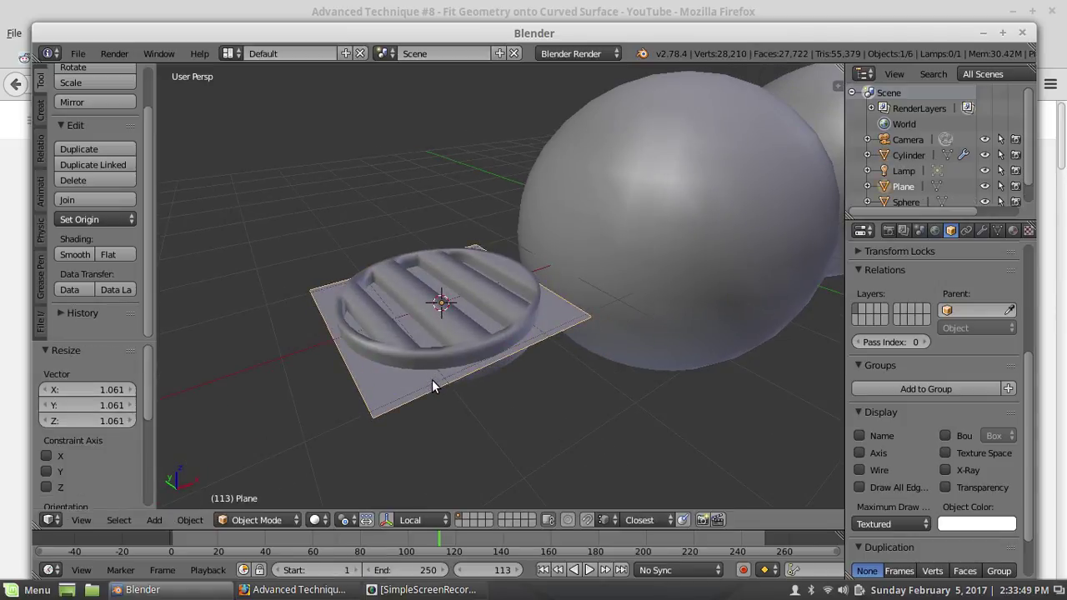
middle_drag(432, 379, 446, 369)
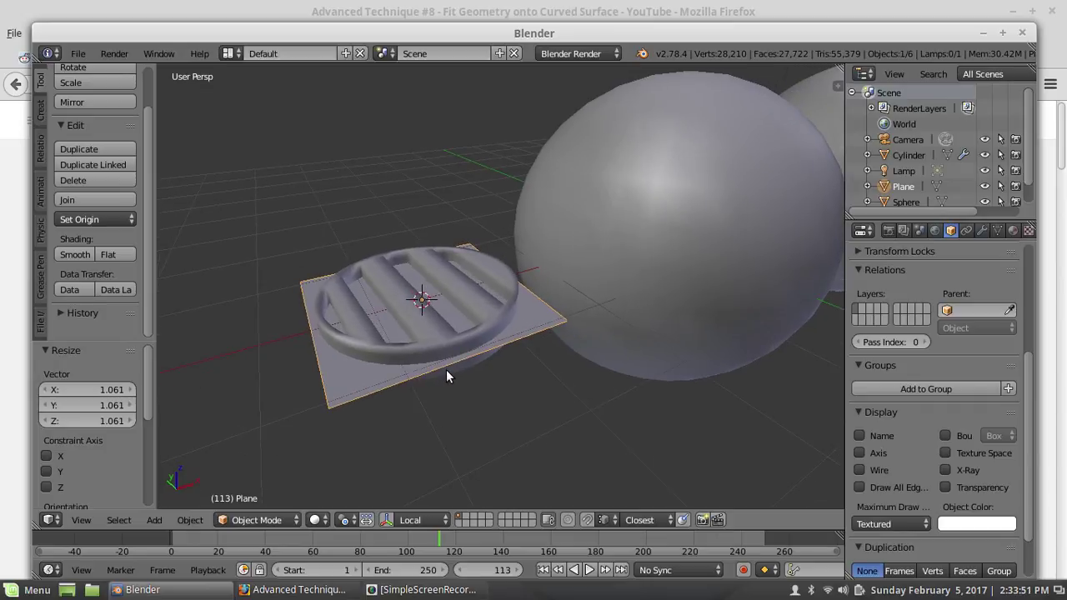
key(g)
key(z)
click(441, 346)
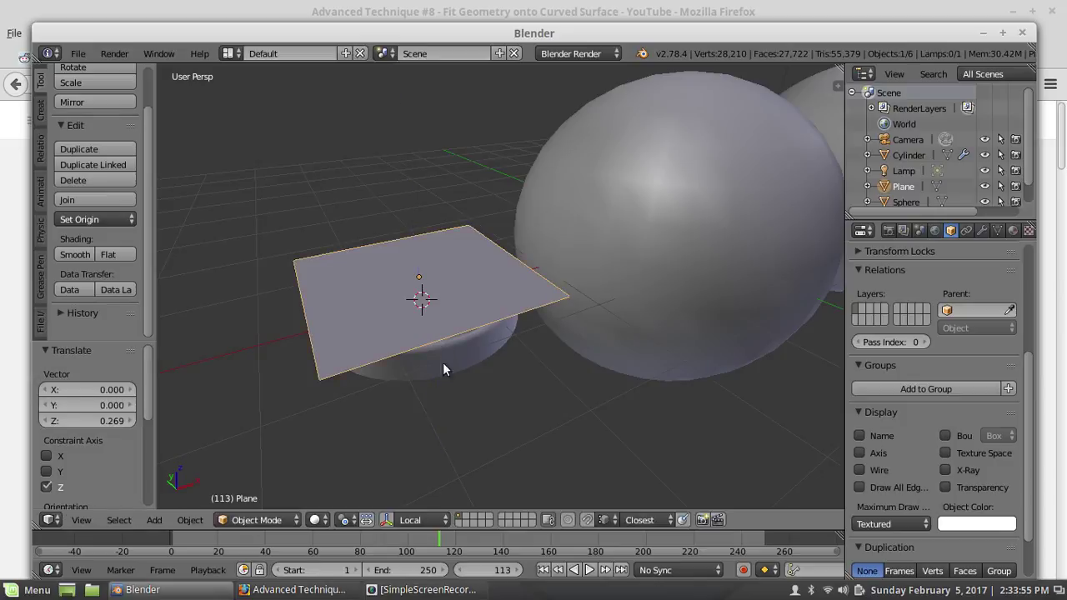
Apply the plane's rotation and scale
middle_drag(459, 361, 478, 369)
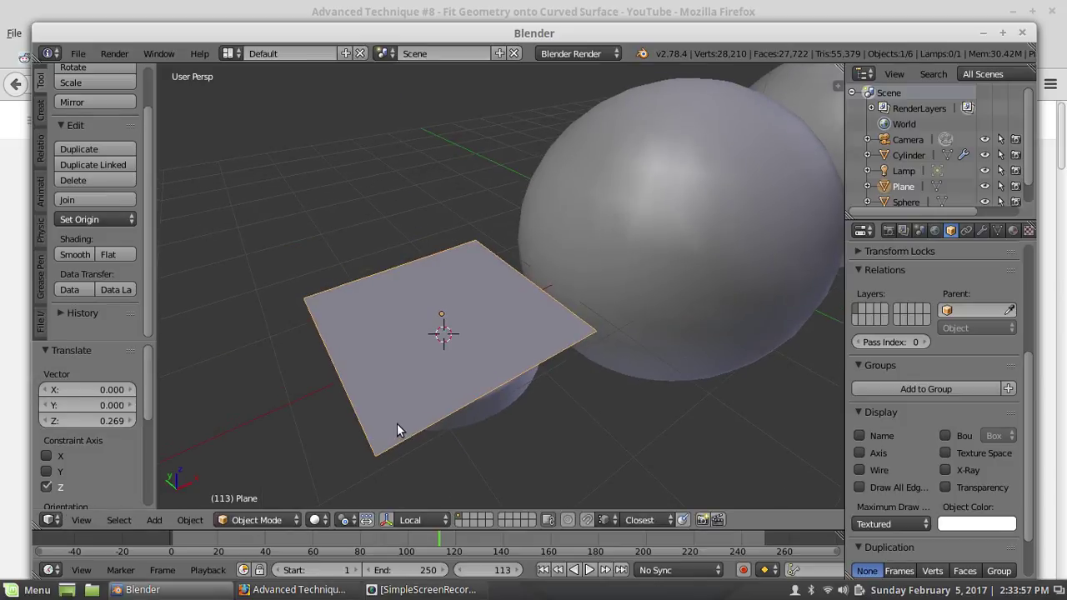
key(ctrl+a)
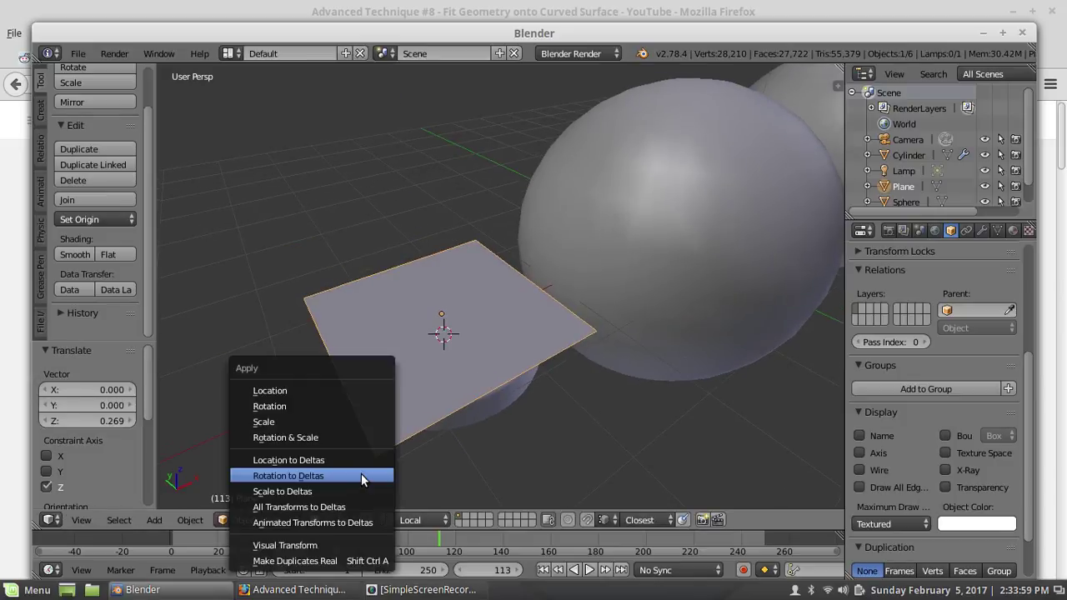
click(327, 440)
middle_drag(327, 439, 415, 444)
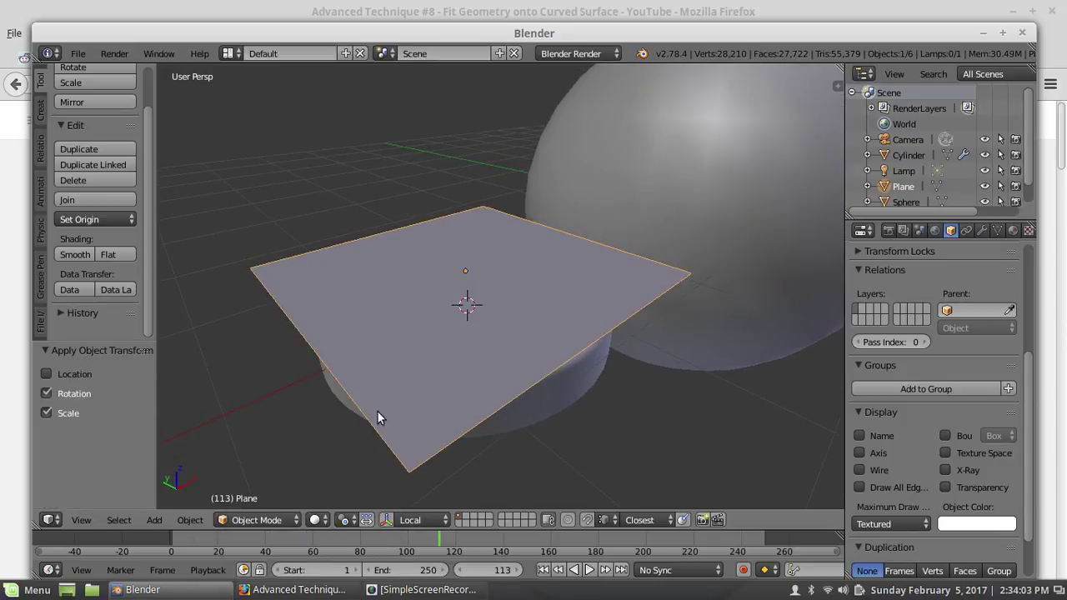
In Edit Mode, subdivide the plane with Number of Cuts set to 5
click(259, 519)
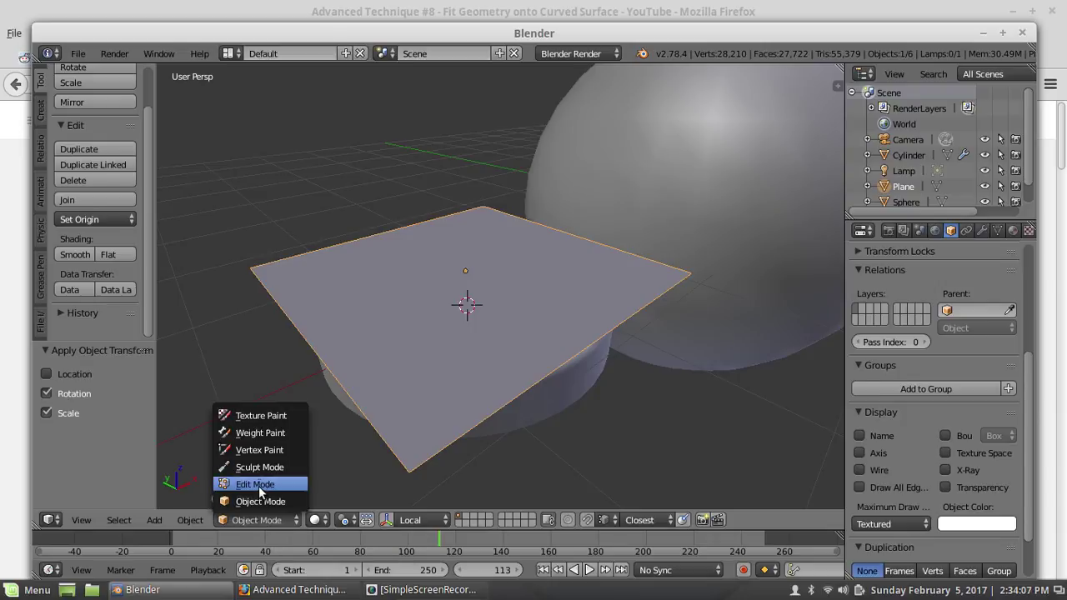
click(255, 486)
key(w)
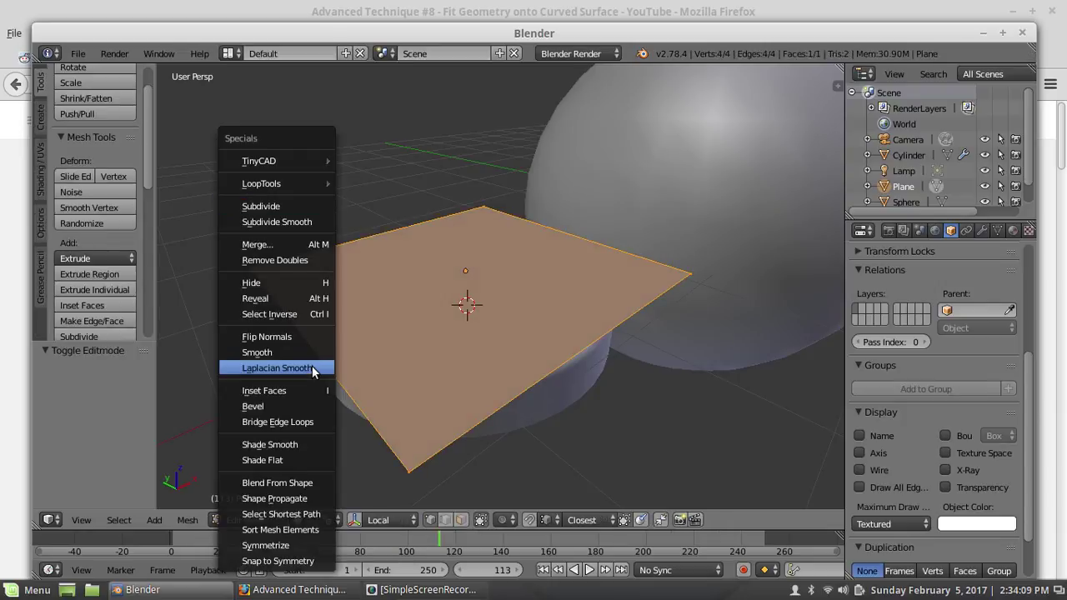
click(288, 207)
click(130, 390)
click(129, 391)
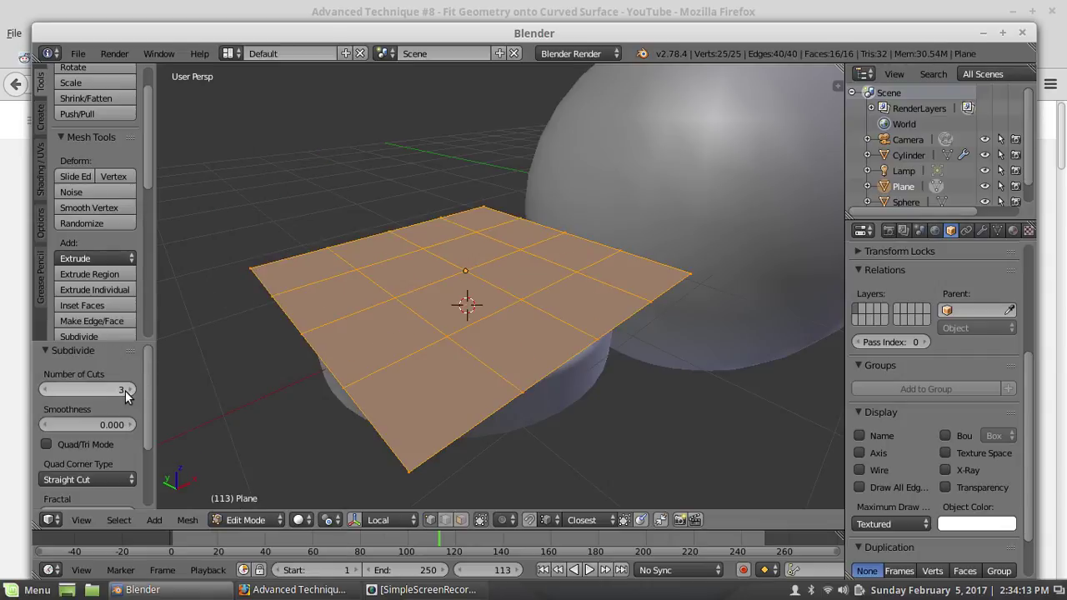
click(128, 391)
click(127, 391)
click(127, 390)
ctrl+scroll(125, 390, down, 1)
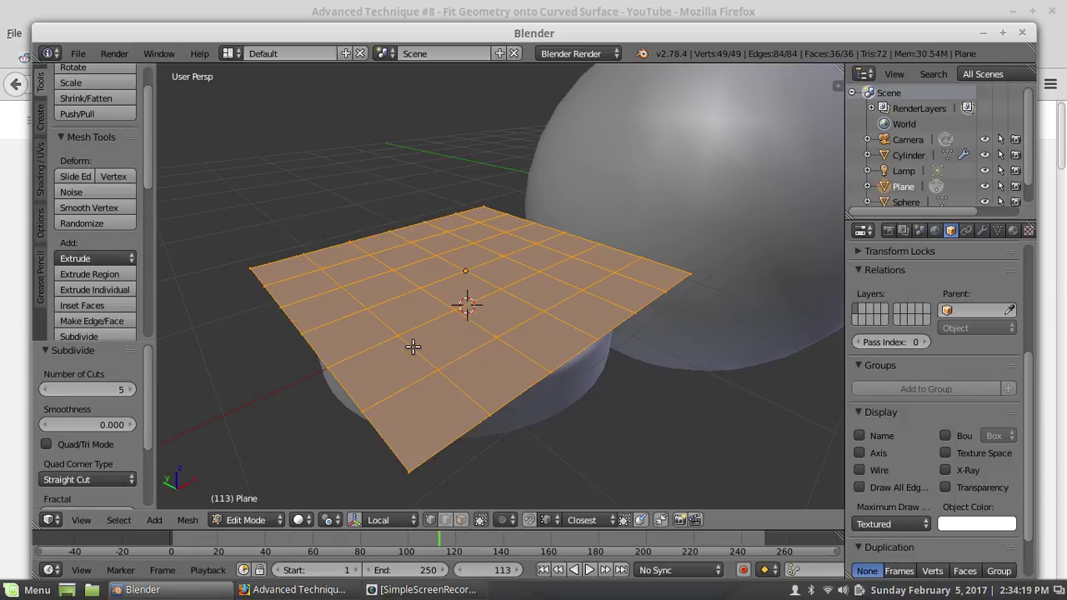
scroll(434, 342, down, 4)
scroll(433, 342, up, 5)
scroll(434, 340, down, 1)
Return the plane to Object Mode and look down on it
click(264, 521)
click(260, 501)
scroll(469, 331, down, 3)
middle_drag(477, 333, 519, 315)
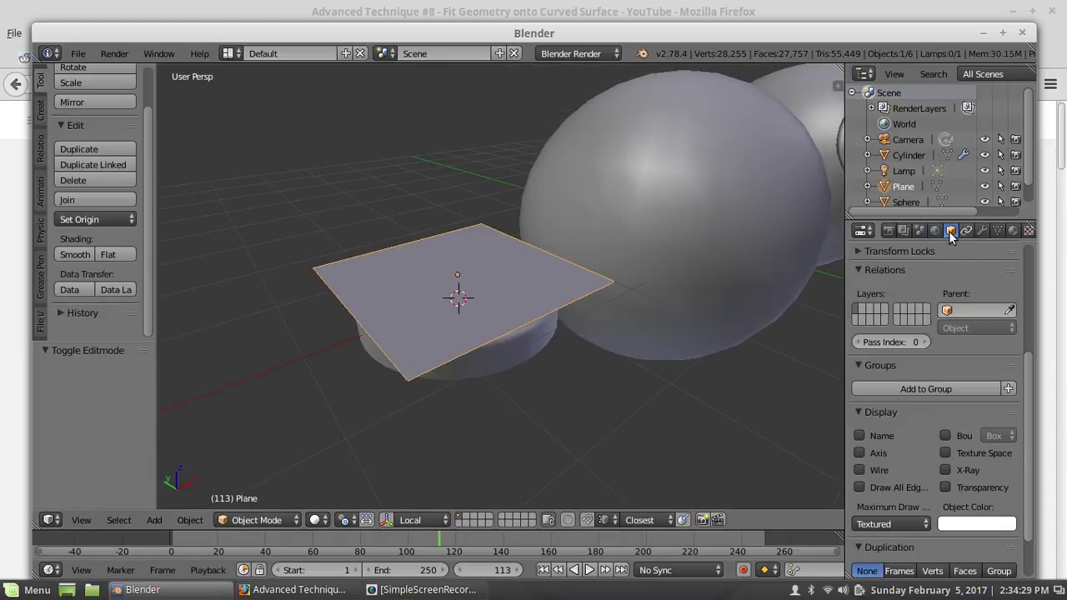
Set the plane's Maximum Draw Type to Wire and tick Wire and Draw All Edges
click(874, 524)
click(864, 497)
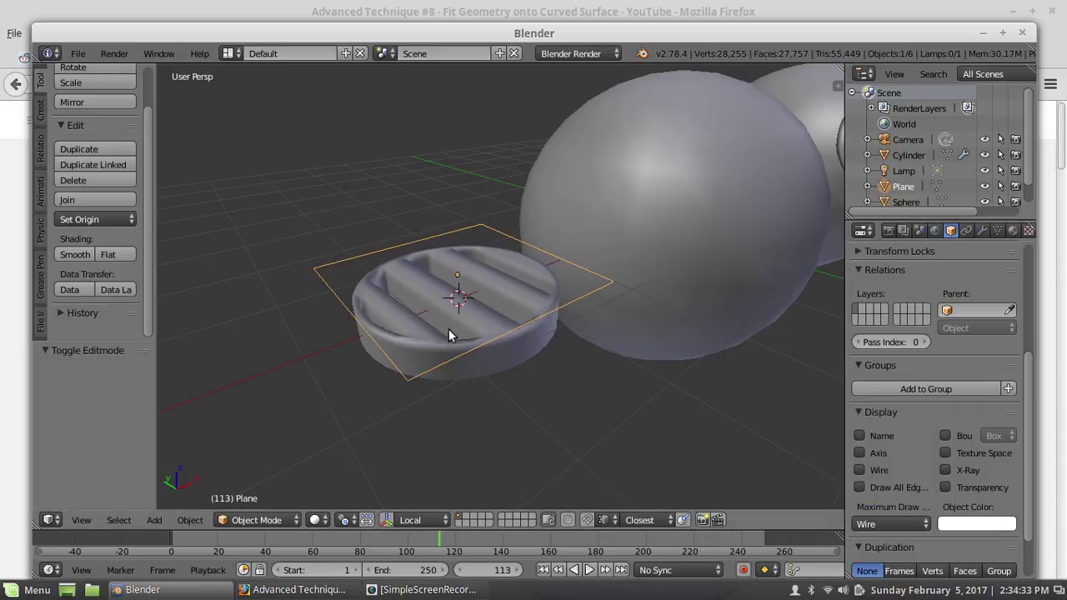
middle_drag(458, 331, 464, 336)
click(859, 470)
click(859, 487)
middle_drag(520, 369, 524, 358)
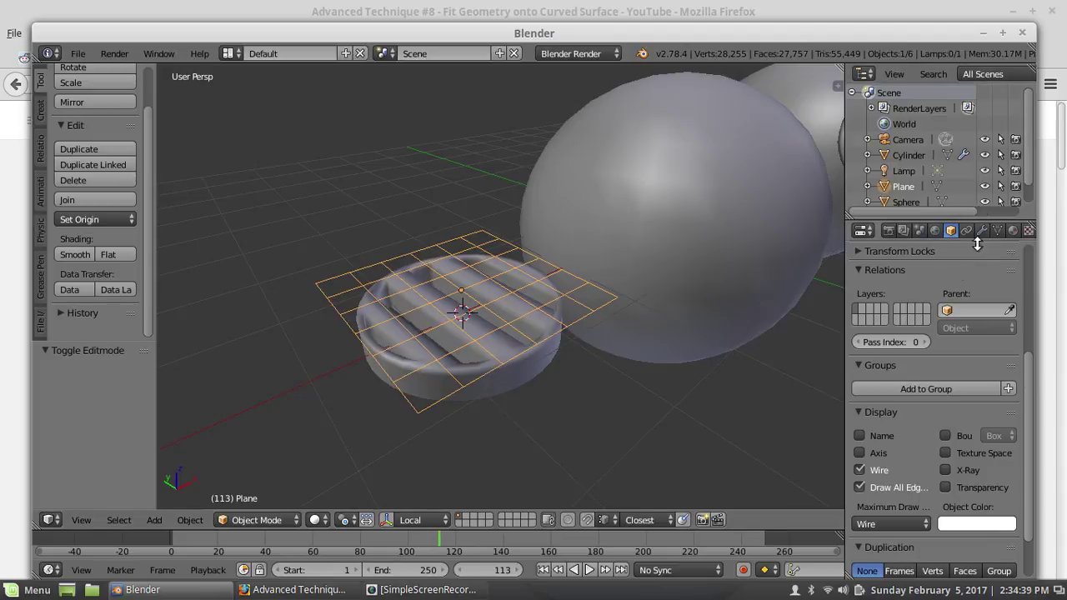
mouse_move(486, 379)
middle_down()
mouse_move(466, 367)
mouse_move(469, 331)
mouse_move(491, 364)
middle_up()
On the Cylinder disc, delete the Subsurf modifier and add Mesh Deform from the Modifiers tab
right_click(495, 369)
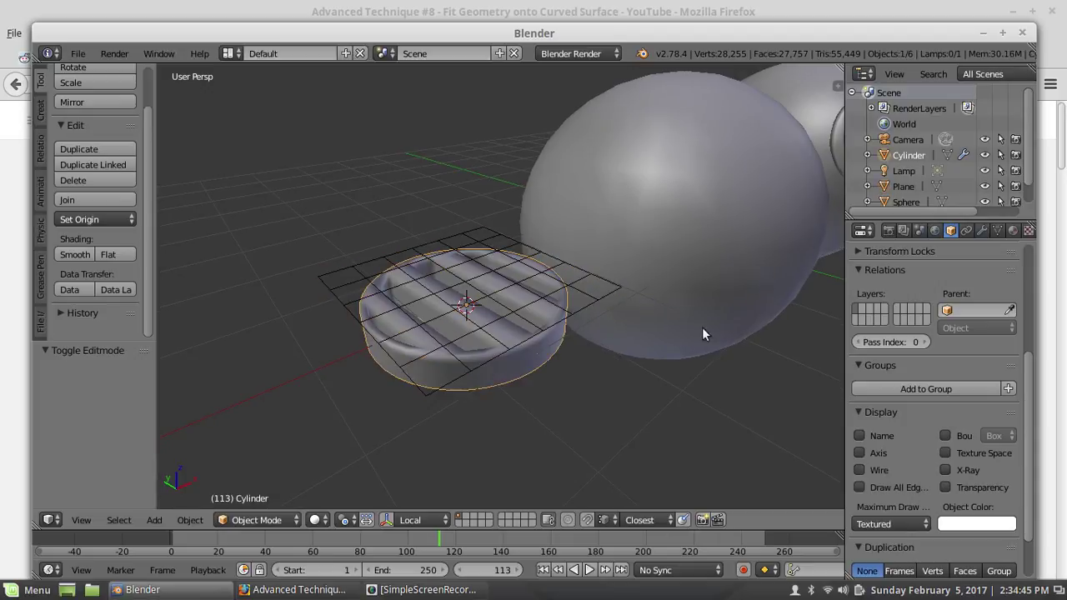
click(981, 230)
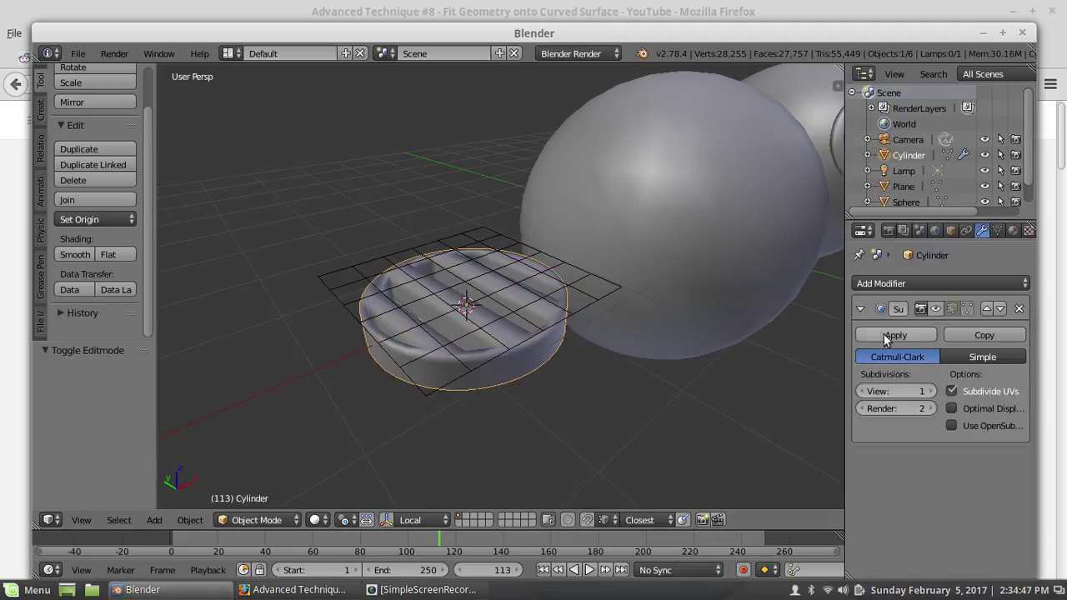
click(1019, 309)
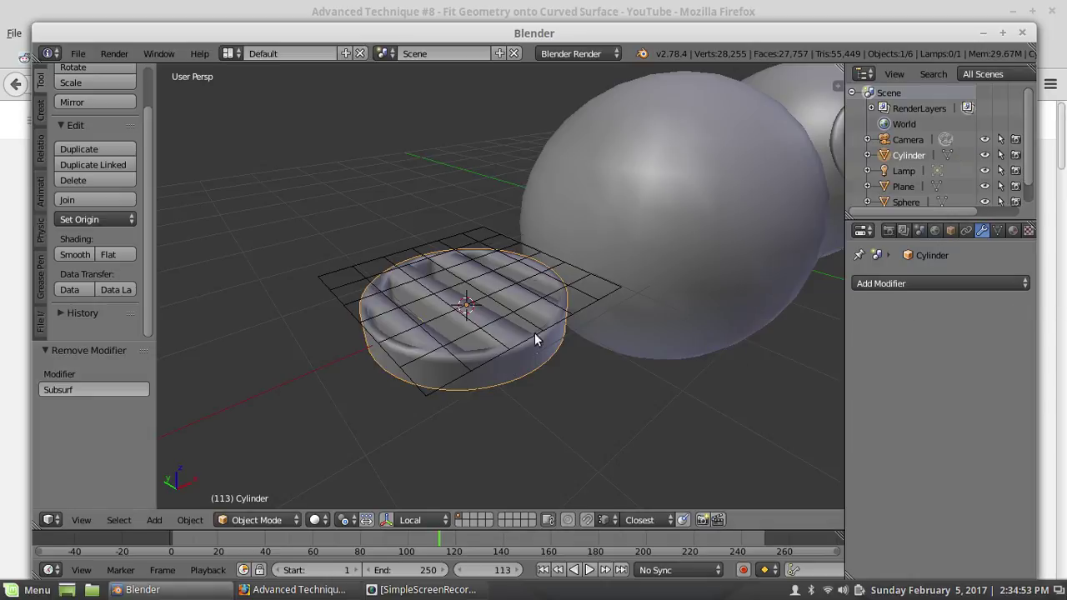
middle_drag(482, 357, 478, 367)
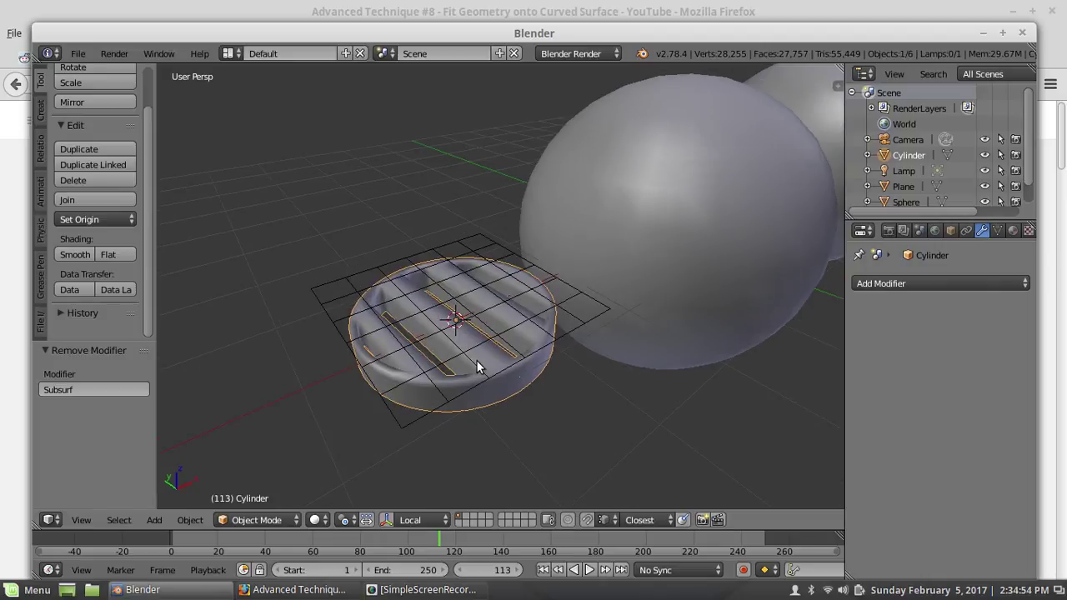
click(907, 282)
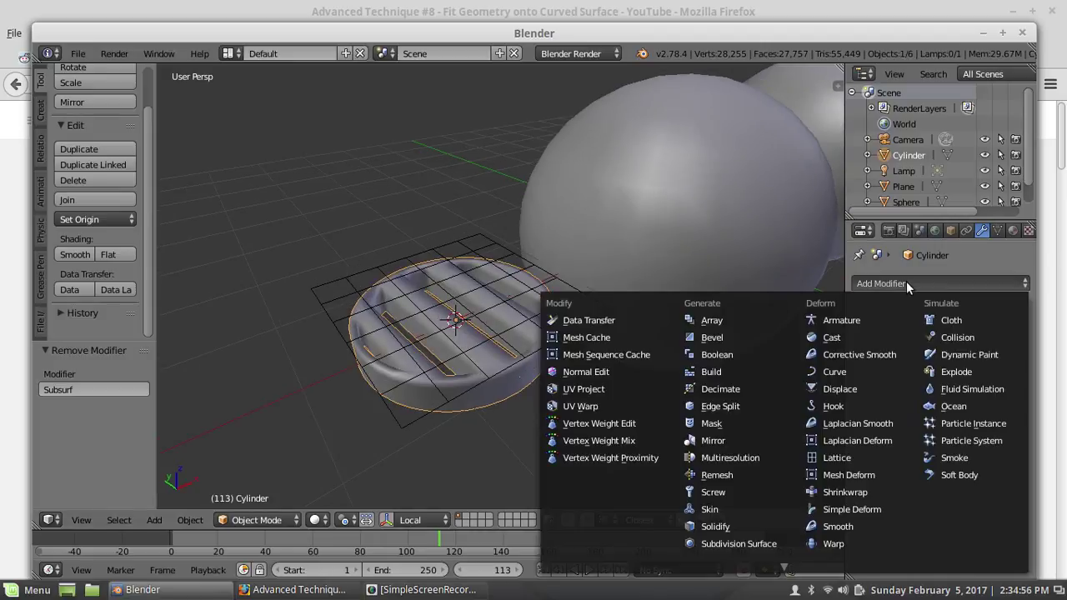
click(835, 473)
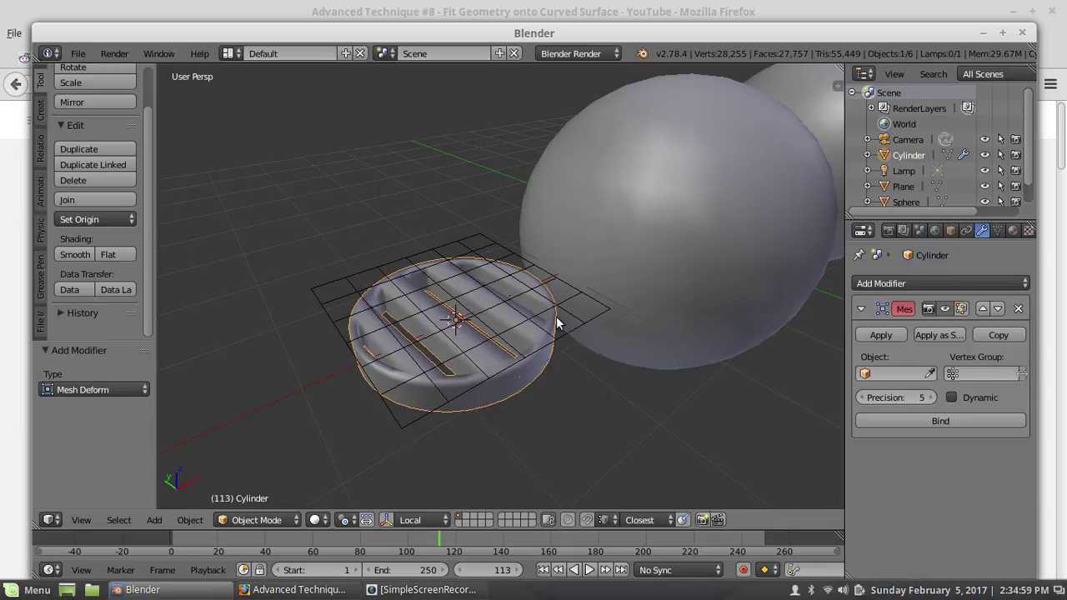
middle_drag(456, 379, 455, 354)
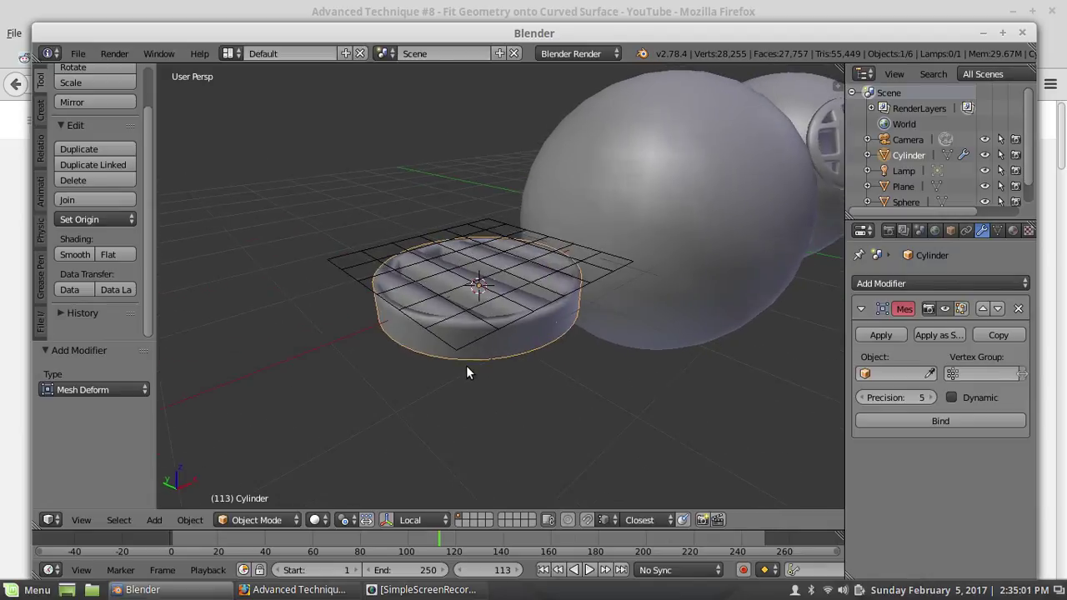
middle_drag(524, 340, 520, 350)
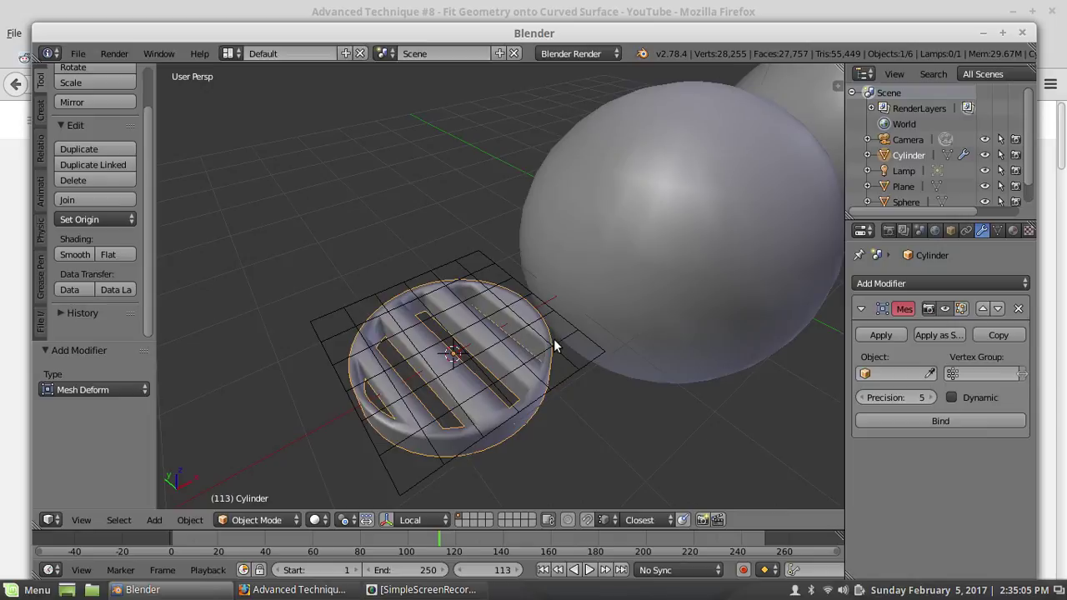
right_click(557, 347)
middle_drag(463, 417, 444, 377)
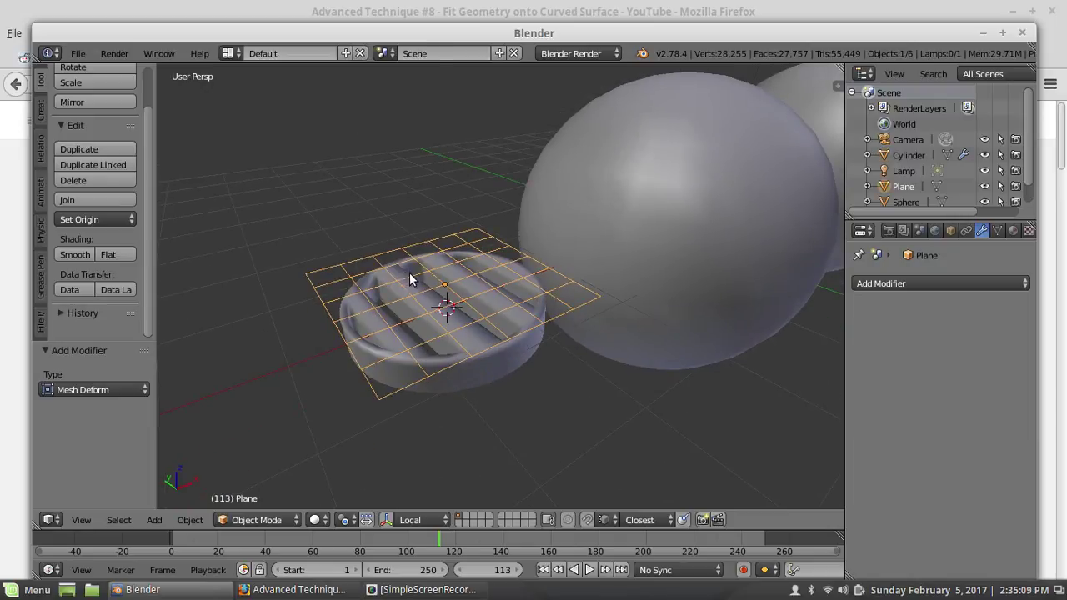
middle_drag(457, 309, 453, 305)
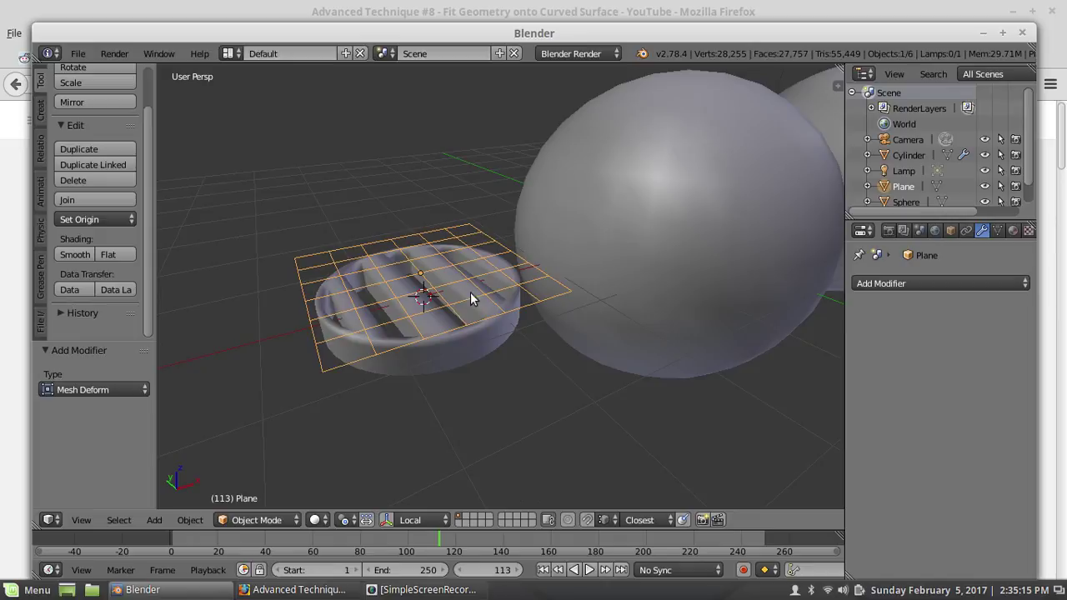
middle_drag(466, 292, 595, 307)
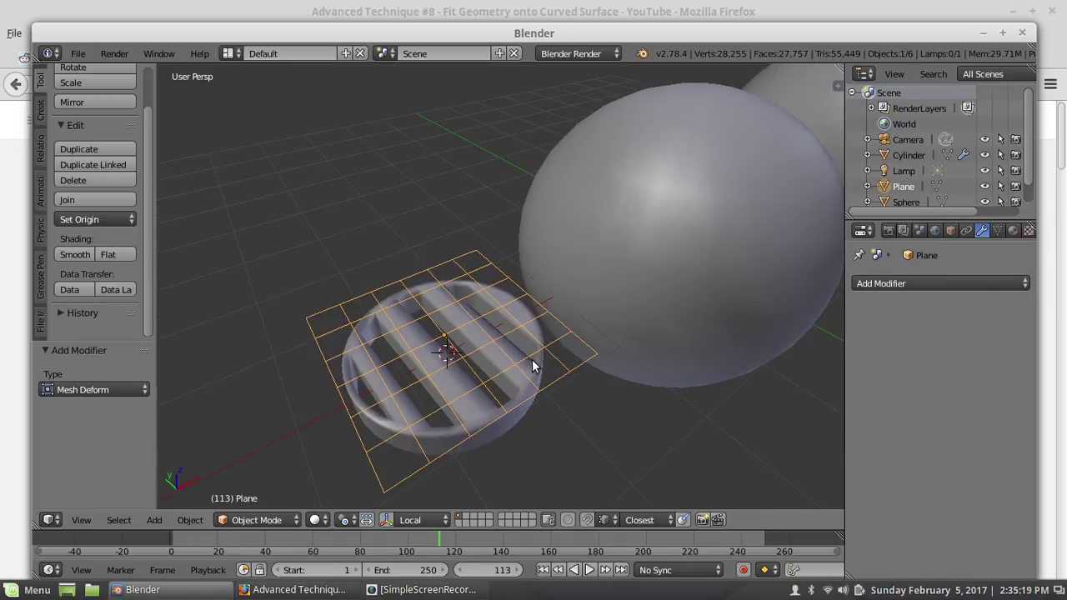
middle_drag(528, 355, 501, 346)
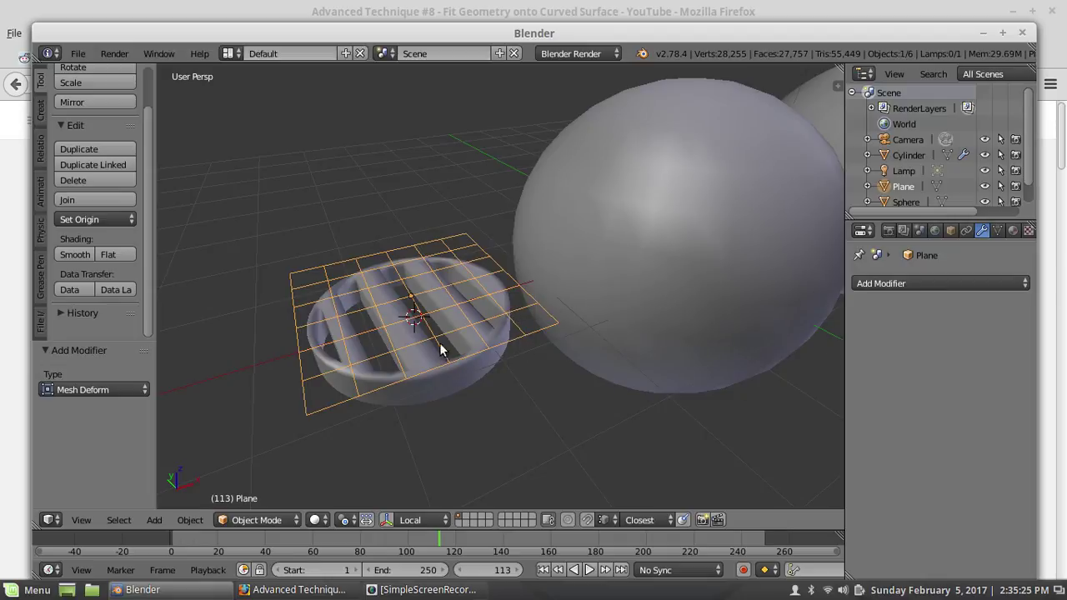
Add a Solidify modifier to the Plane and set its Thickness to 0.4820
click(907, 278)
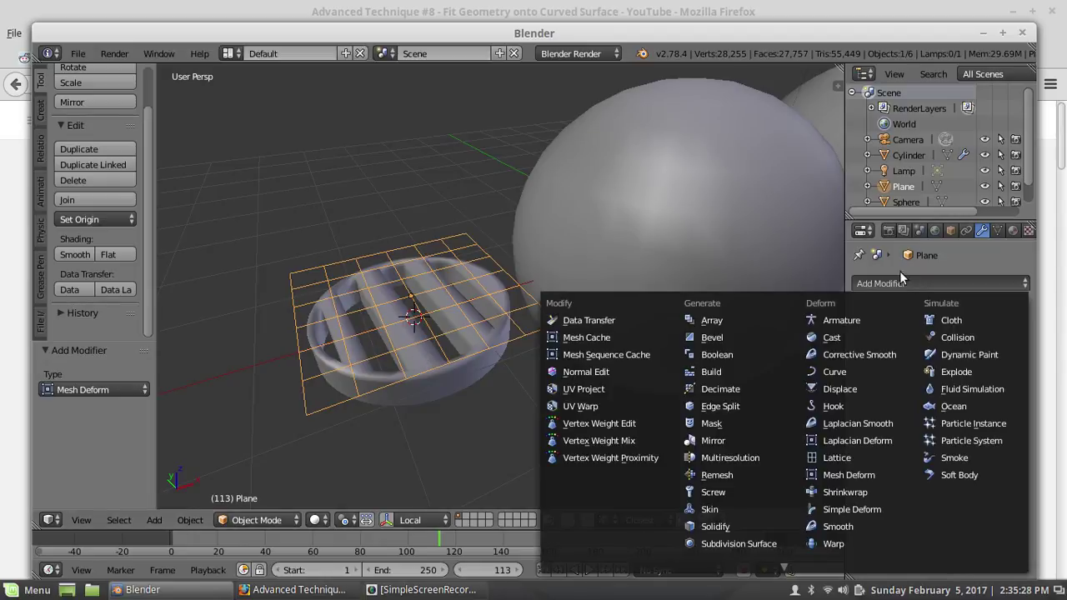
click(717, 524)
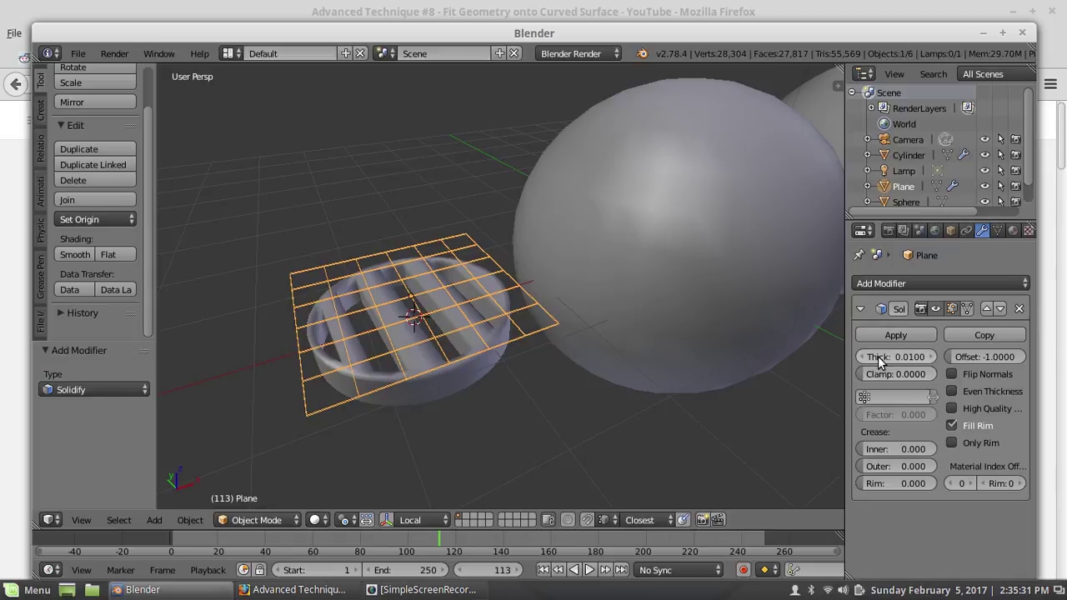
drag(878, 356, 971, 356)
middle_drag(464, 395, 447, 349)
drag(890, 355, 906, 354)
middle_drag(500, 317, 448, 334)
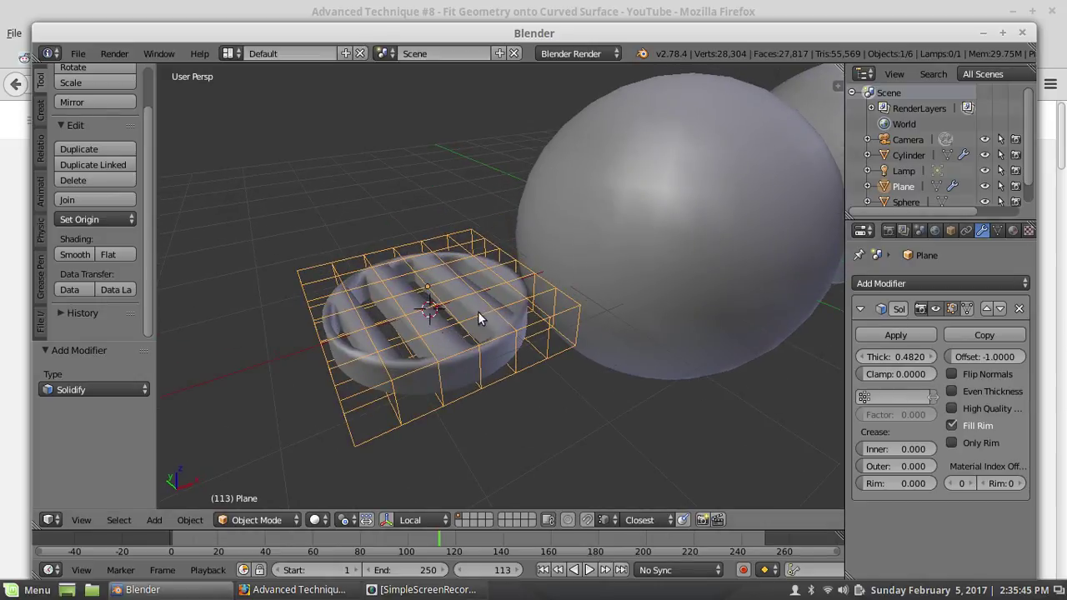
Set the Cylinder's Mesh Deform Object to Plane and Bind it
right_click(470, 380)
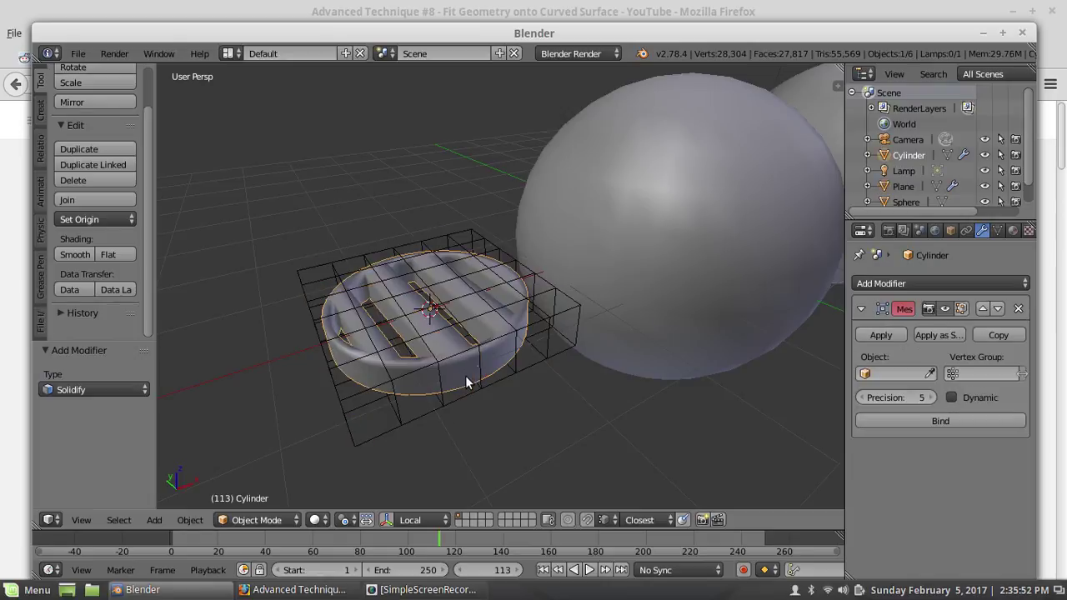
click(869, 375)
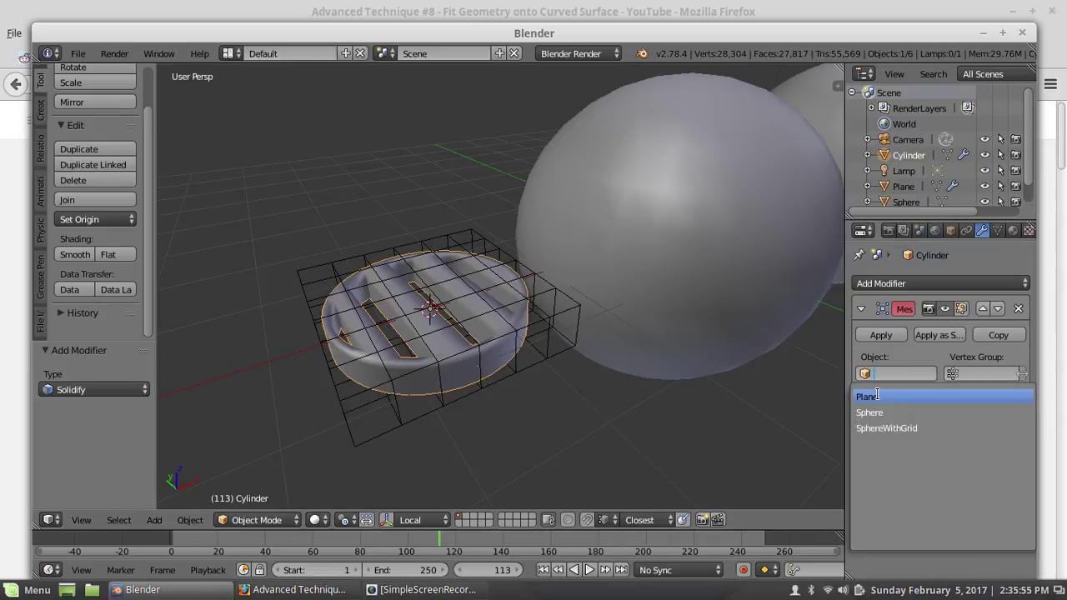
click(877, 395)
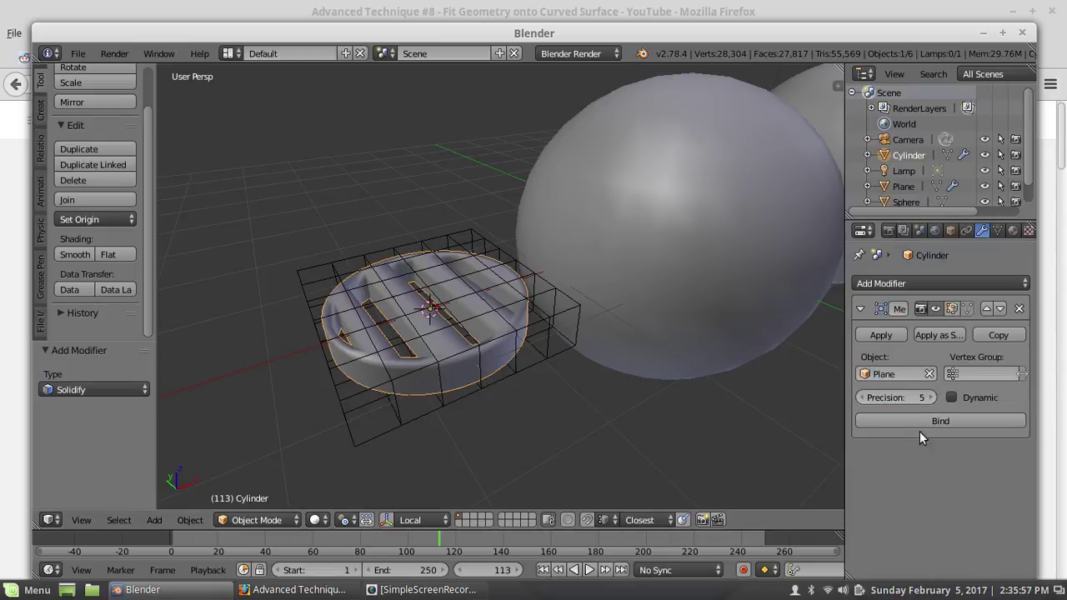
click(936, 423)
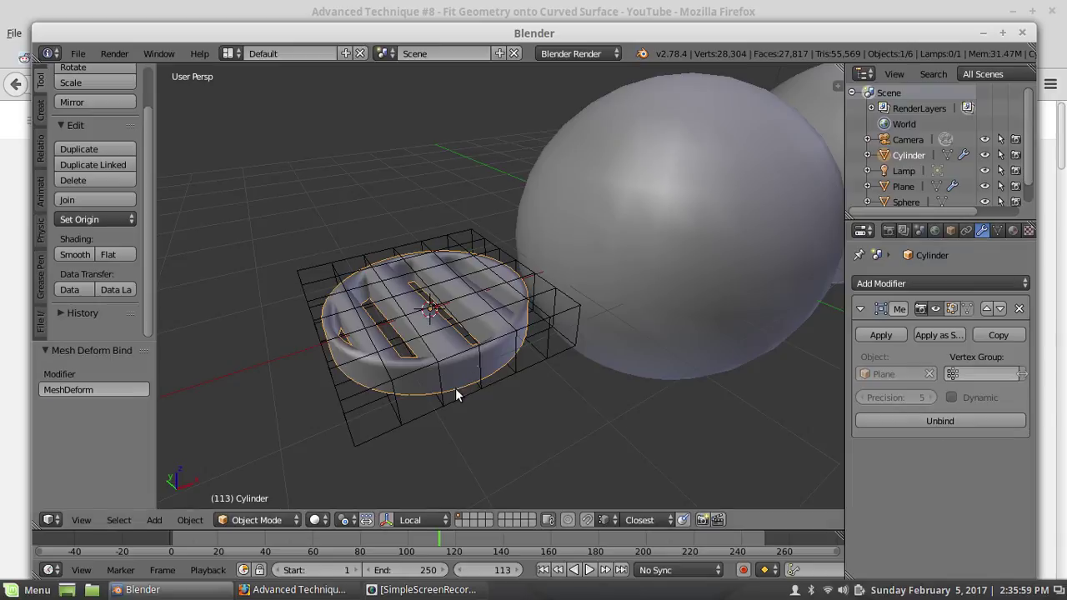
In the Plane's Edit Mode, test-grab one cage vertex to check the disc bends, then cancel
right_click(358, 404)
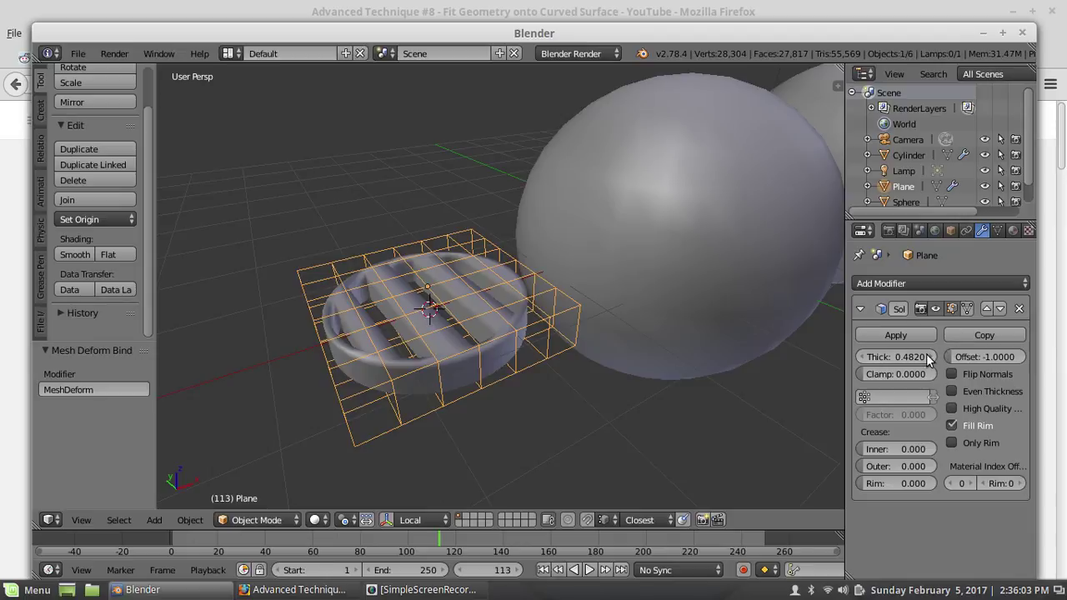
click(248, 520)
click(275, 518)
click(276, 519)
click(266, 471)
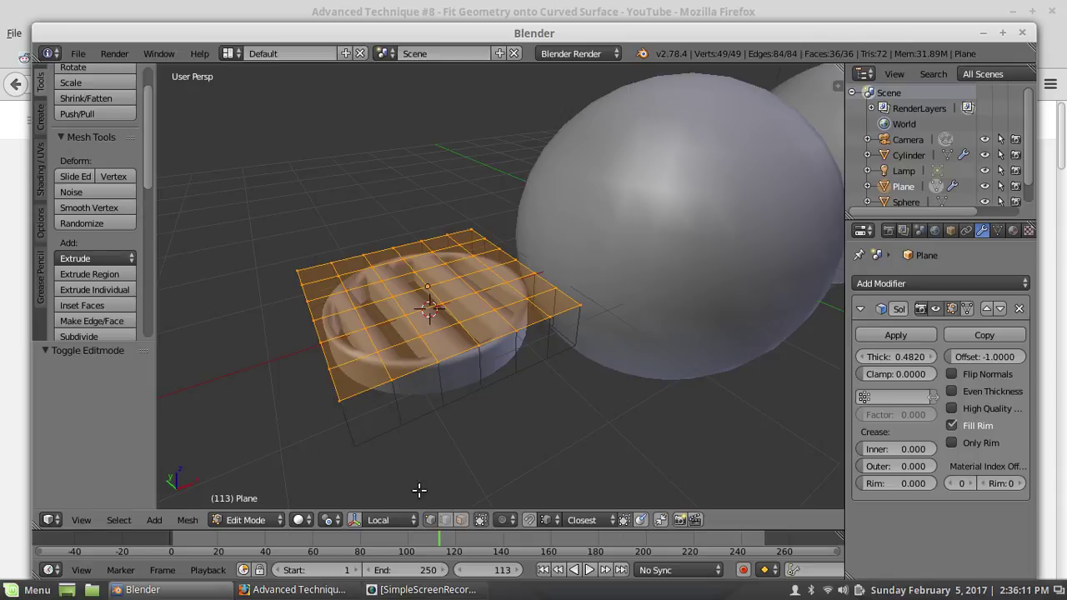
right_click(377, 351)
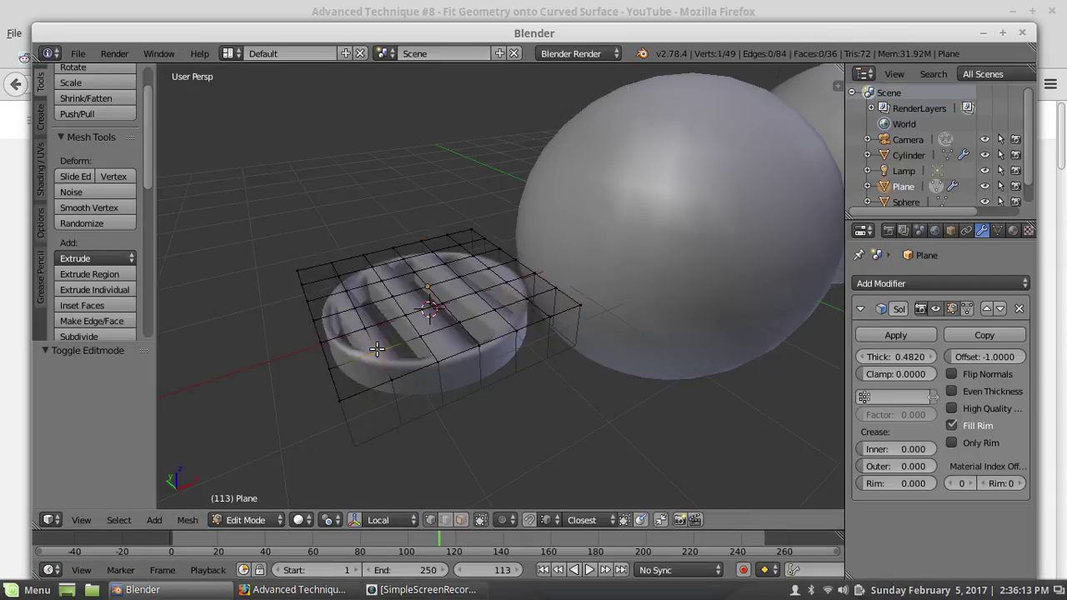
key(g)
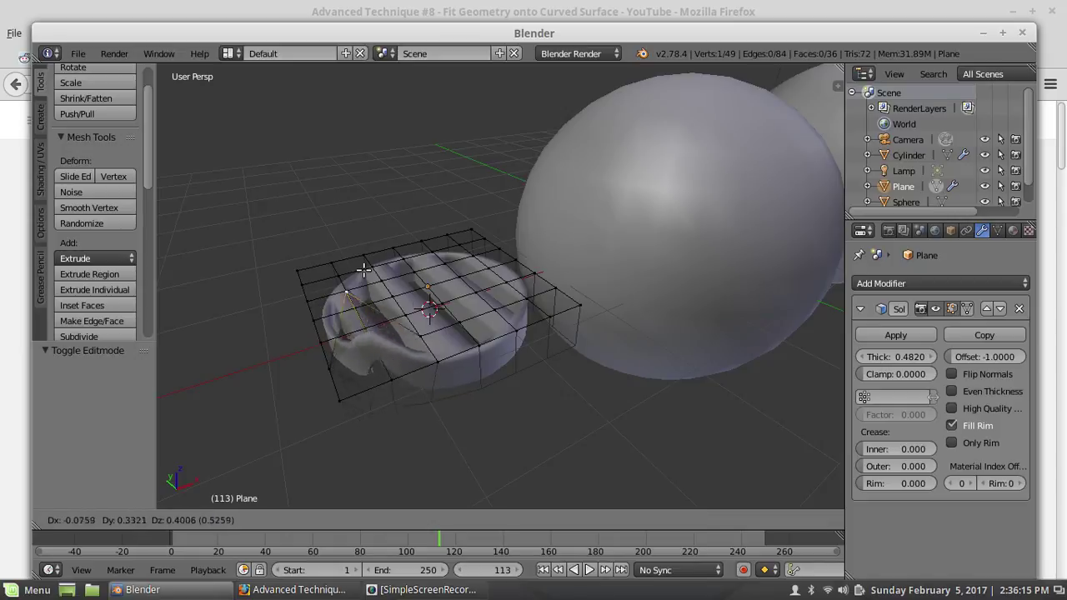
right_click(371, 326)
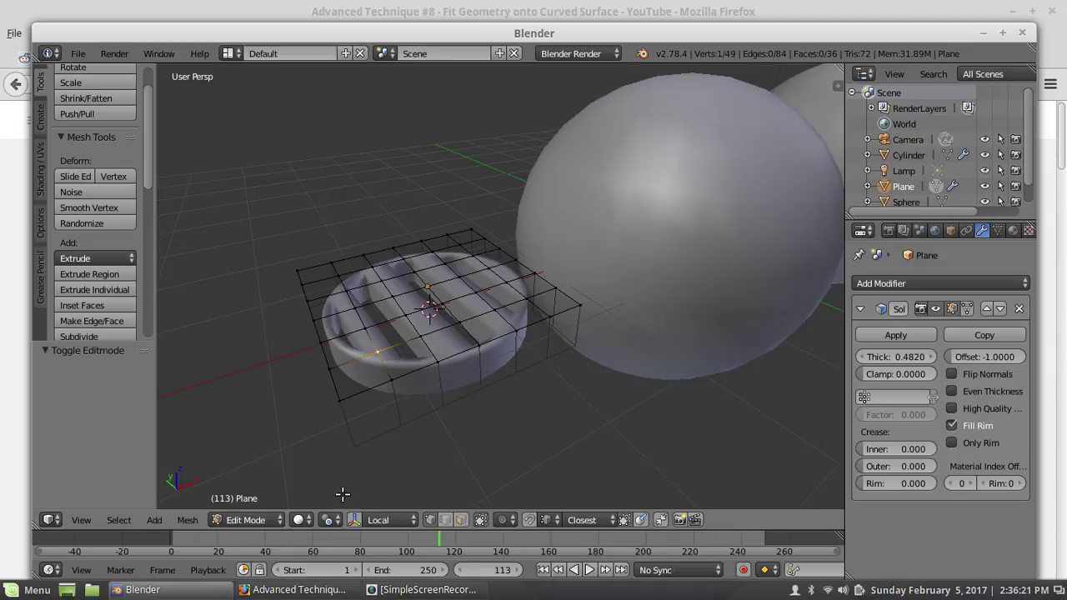
click(241, 520)
Return the Plane cage to Object Mode and orbit around the scene
click(246, 501)
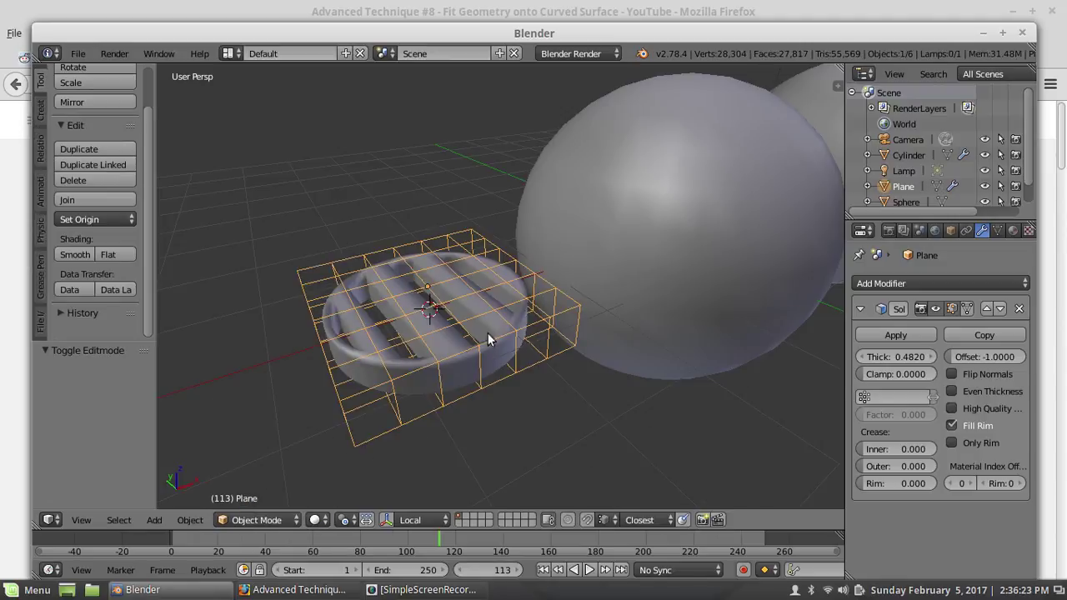
scroll(593, 276, down, 3)
middle_drag(593, 276, 446, 317)
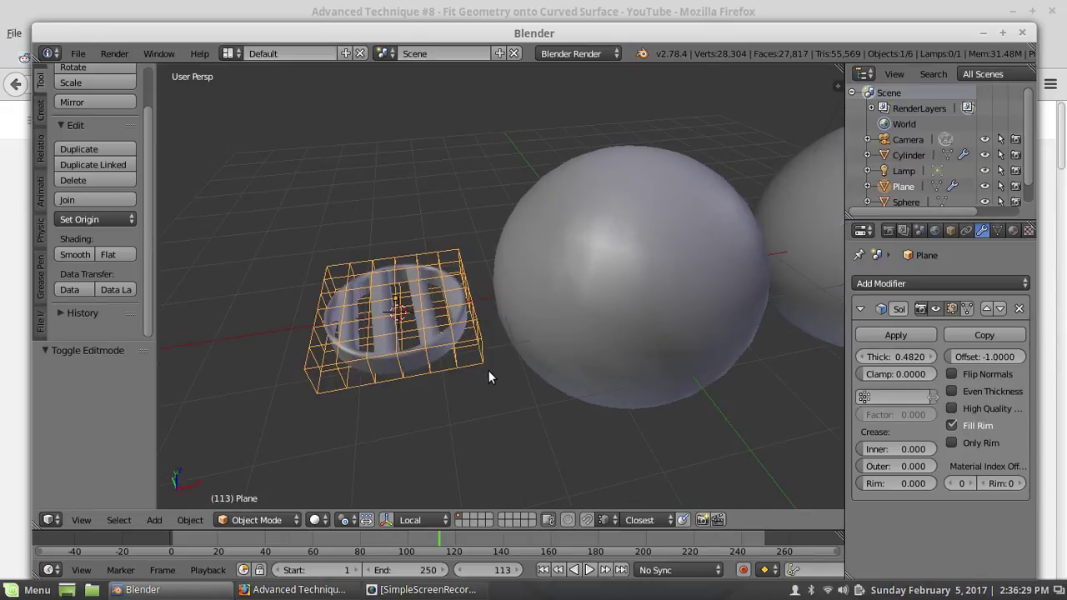
mouse_move(460, 374)
middle_down()
mouse_move(457, 360)
mouse_move(457, 379)
middle_up()
scroll(458, 377, up, 4)
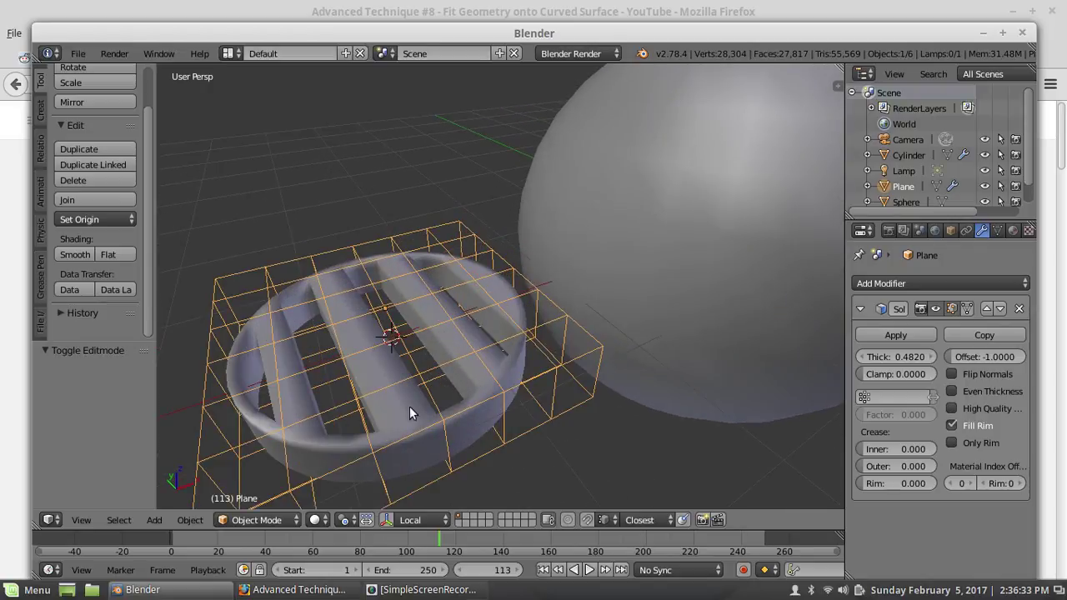
scroll(437, 374, down, 3)
middle_drag(341, 425, 409, 369)
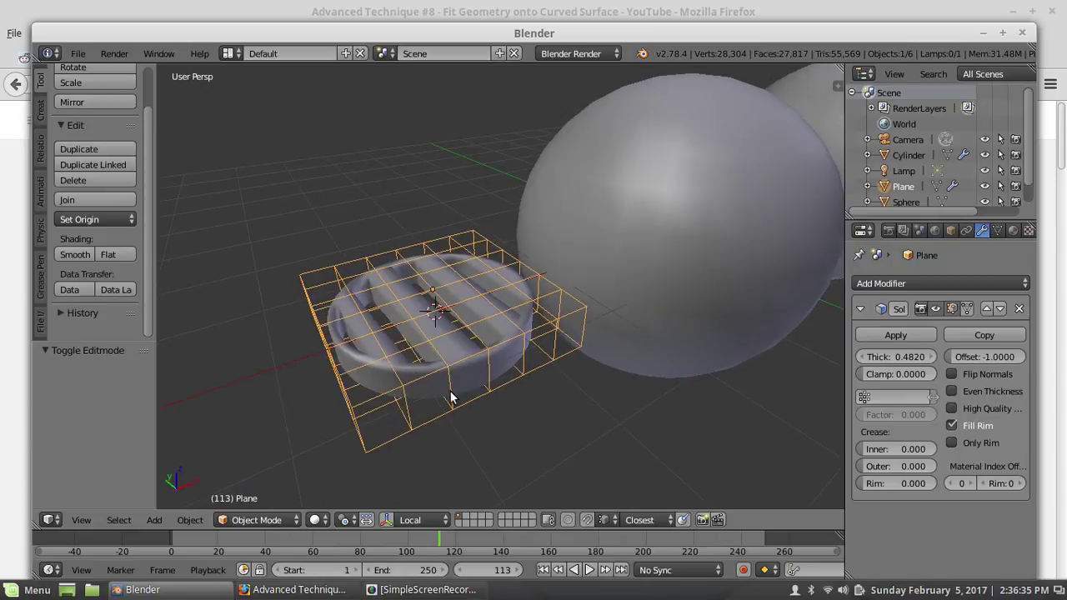
scroll(456, 393, up, 3)
scroll(473, 417, down, 2)
Parent the Cylinder to the Plane via Ctrl+P Object, then test-rotate the cage and cancel
right_click(480, 384)
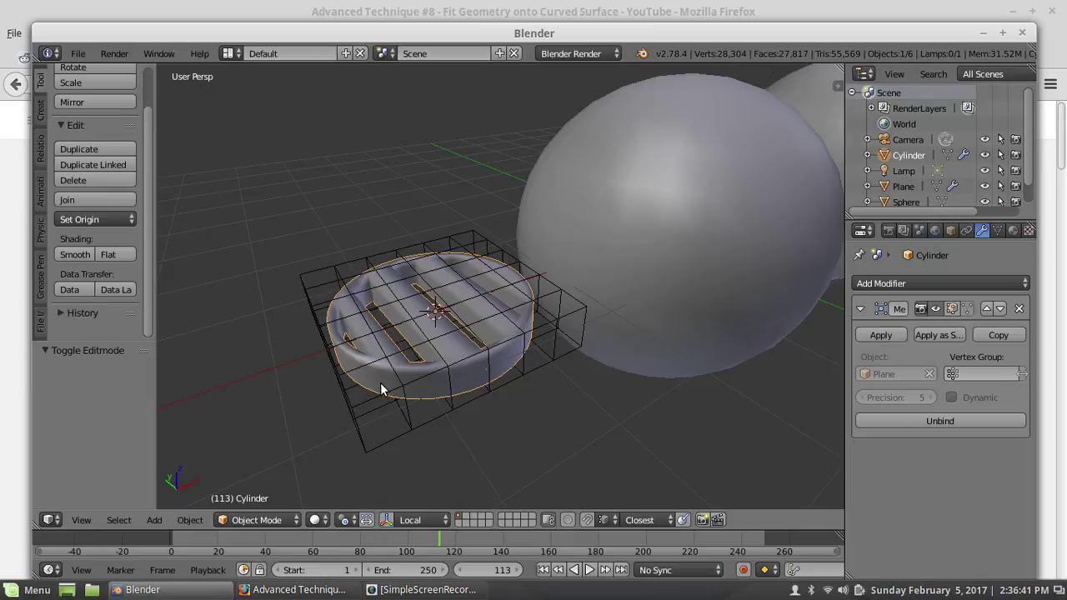
shift+right_click(333, 269)
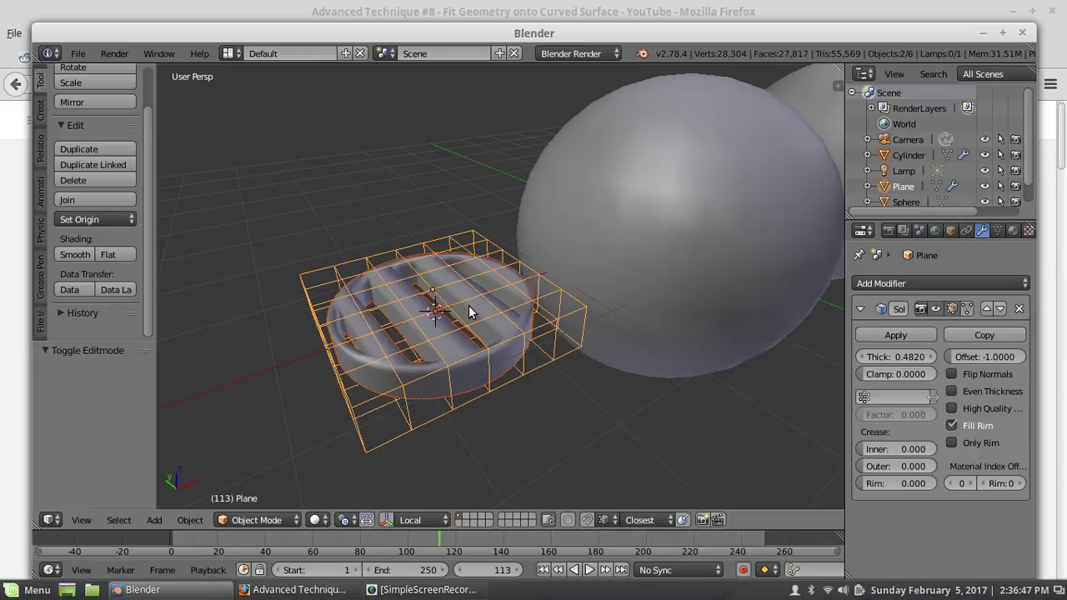
key(ctrl+p)
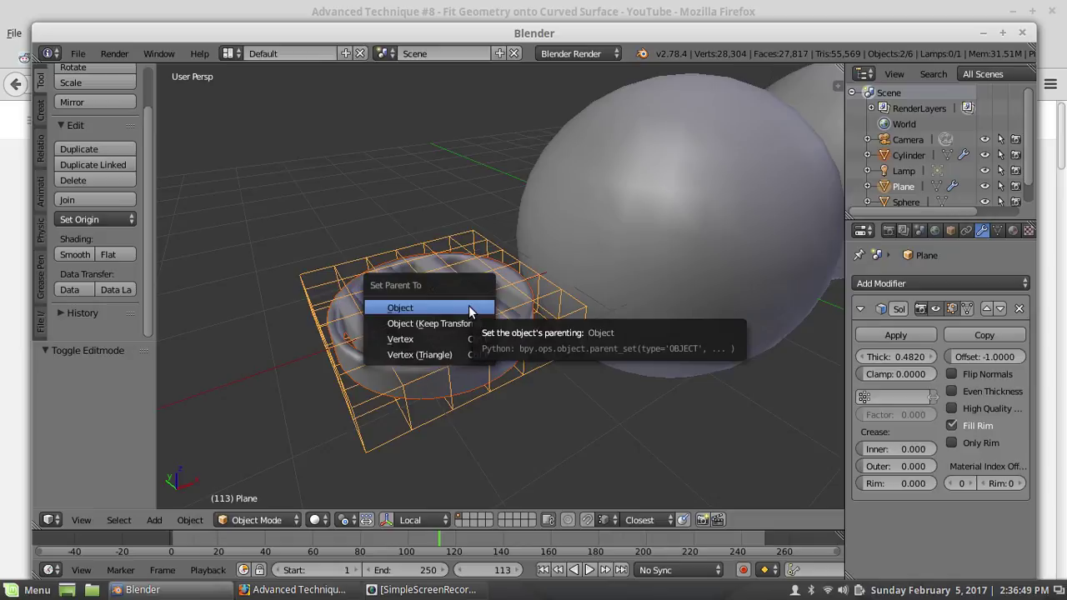
click(471, 309)
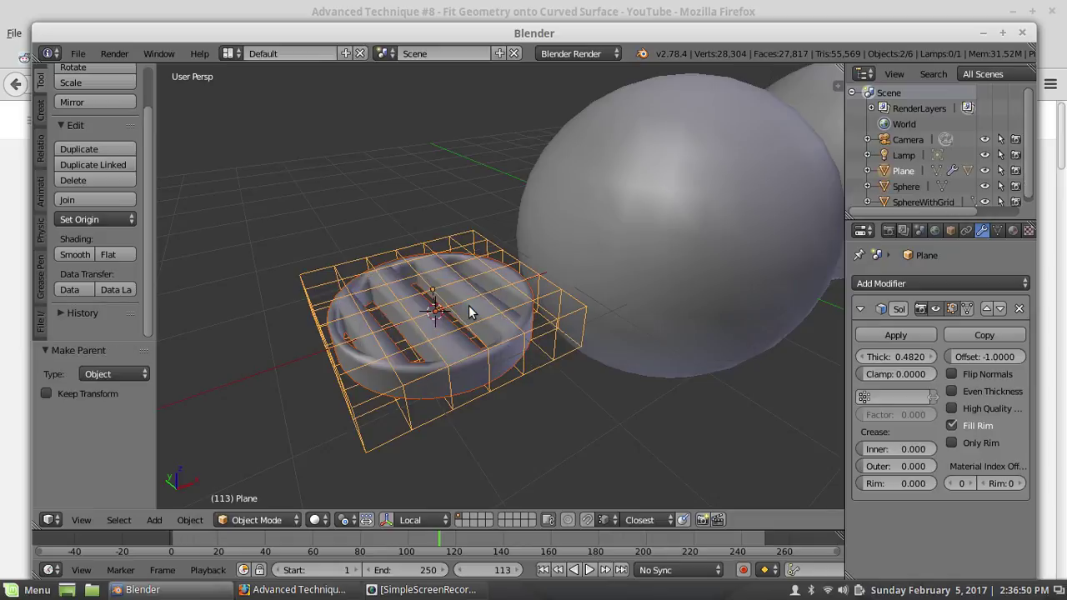
right_click(445, 243)
key(r)
right_click(513, 313)
Select the Plane cage and rotate it -90° about the Y axis
key(a)
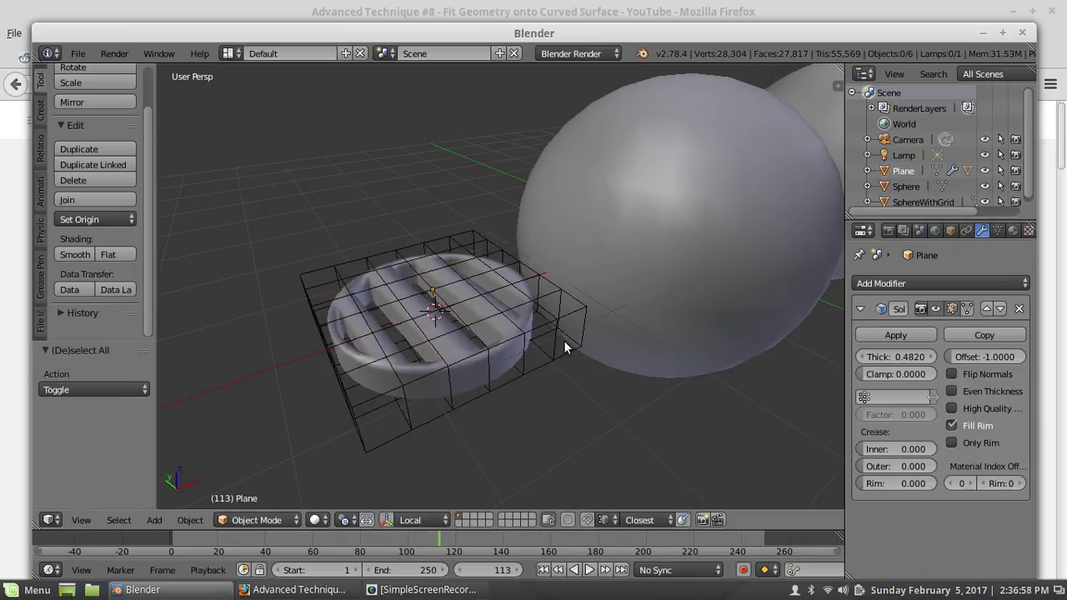
right_click(409, 310)
right_click(461, 251)
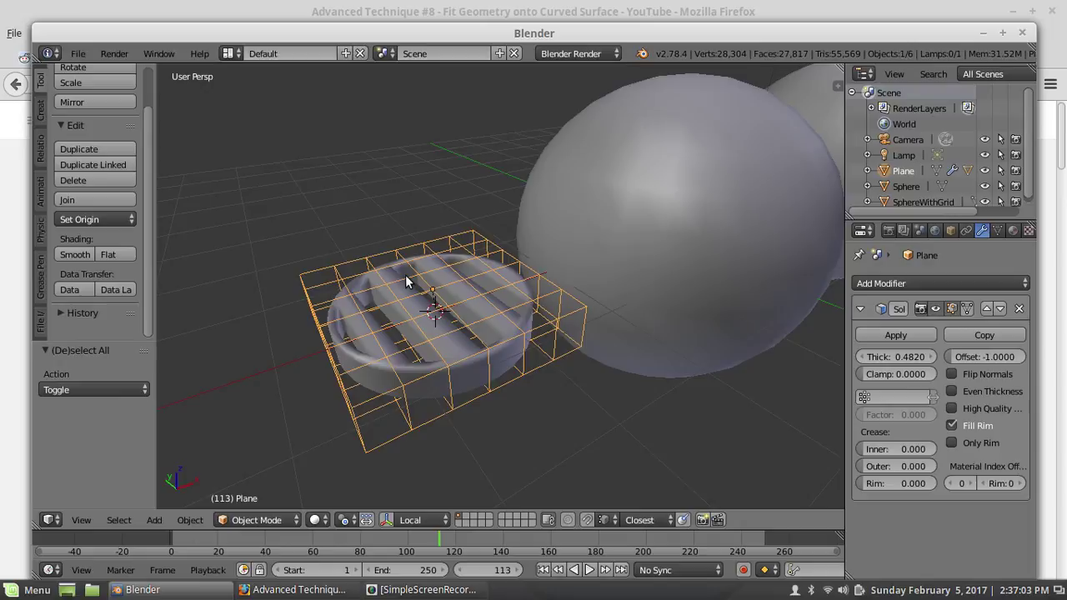
text(ry90)
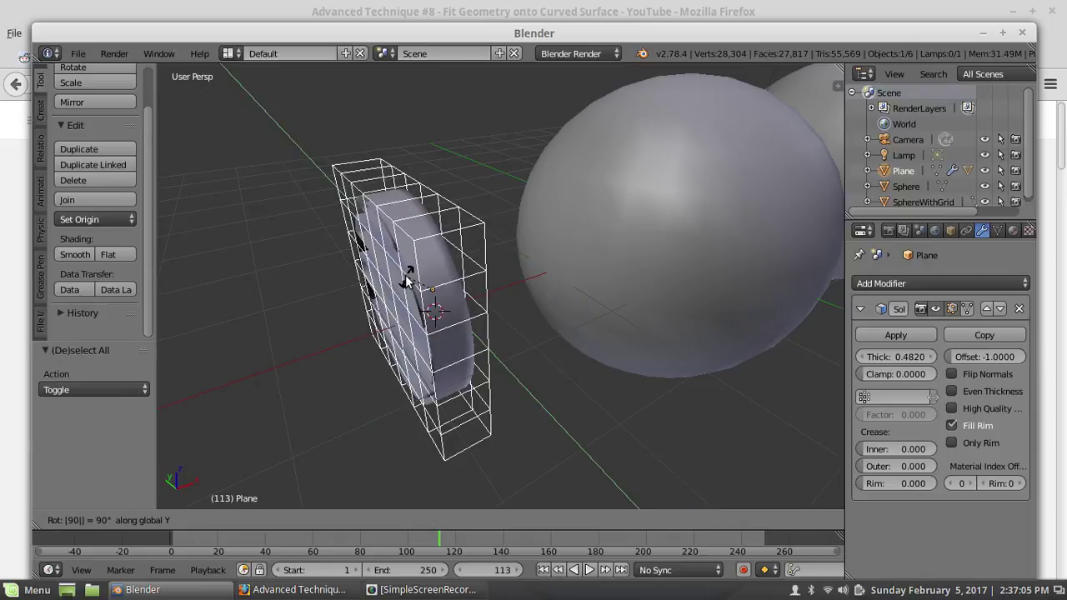
key(minus)
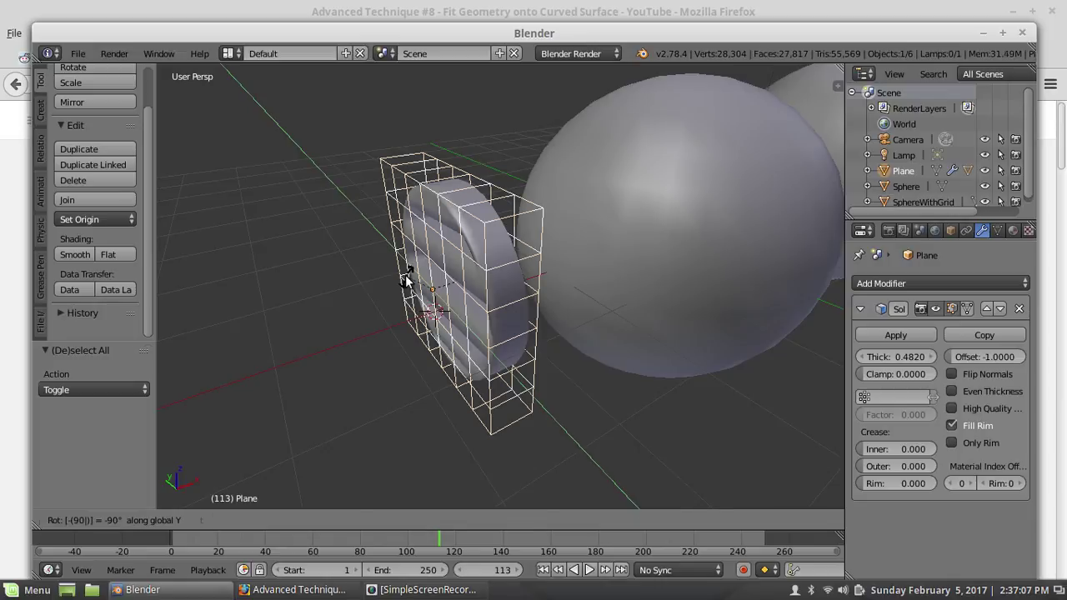
key(Return)
Slide the rotated cage along X toward the sphere
middle_drag(431, 295, 456, 307)
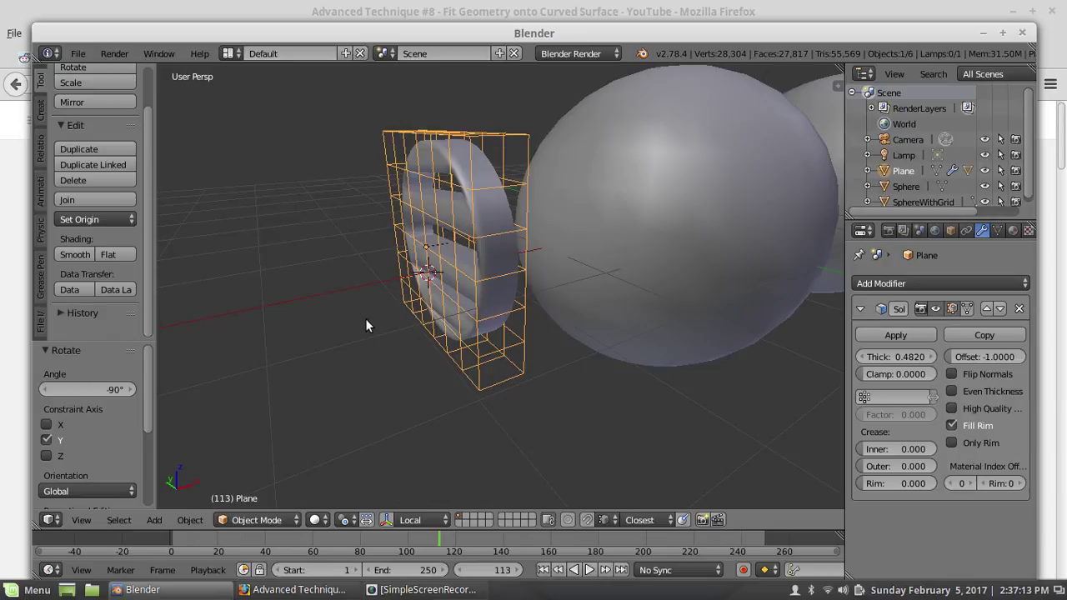
middle_drag(416, 320, 448, 340)
key(g)
key(x)
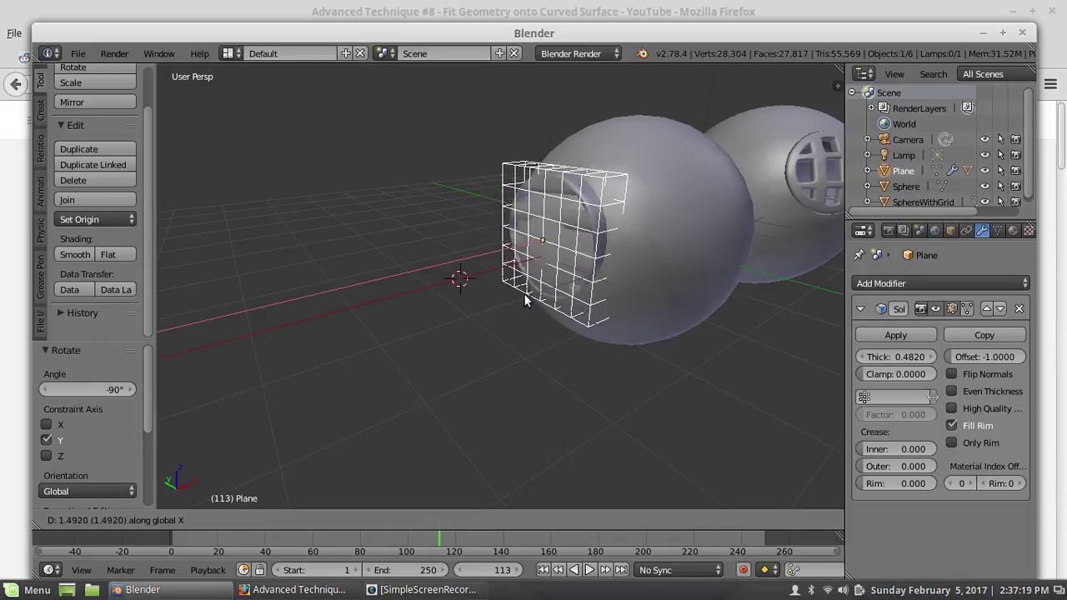
click(516, 300)
Lower the cage along Z, then nudge it along X against the sphere's side
middle_drag(580, 285, 521, 260)
key(g)
key(z)
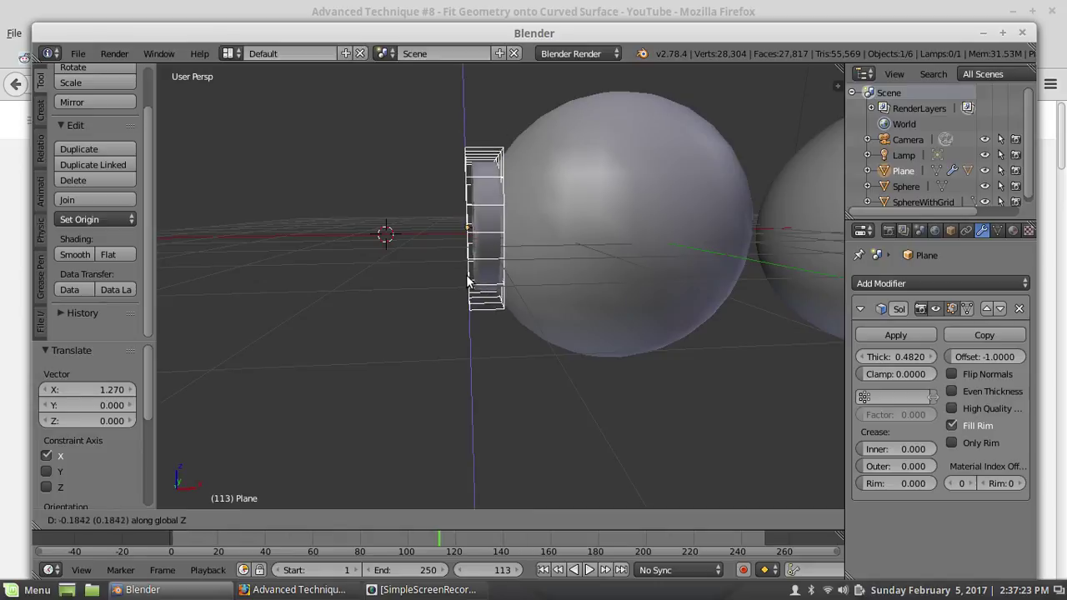
click(432, 287)
middle_drag(431, 287, 576, 261)
scroll(559, 265, up, 1)
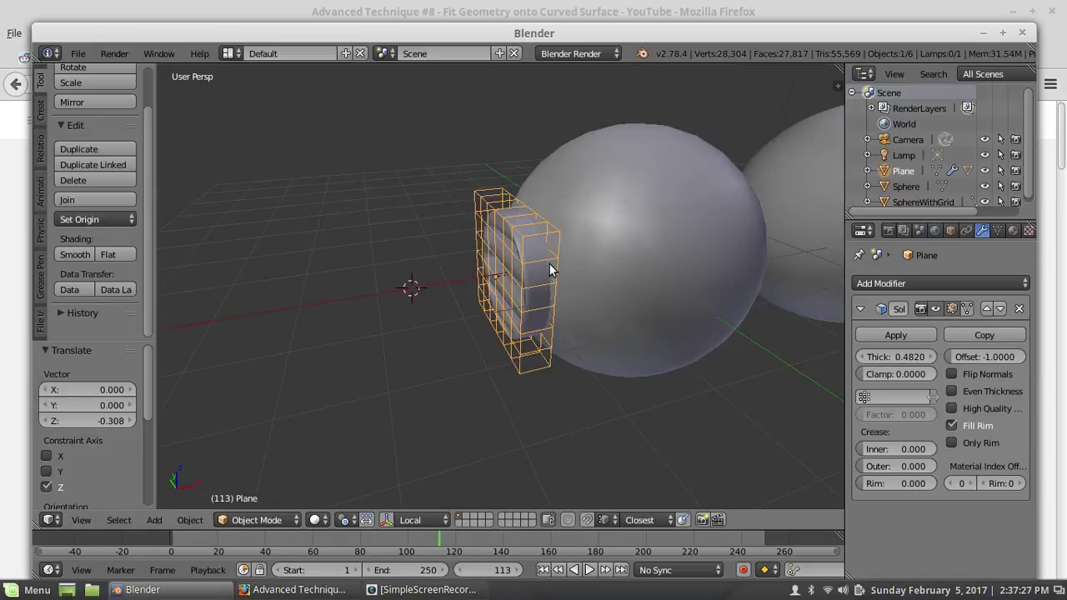
scroll(555, 264, up, 1)
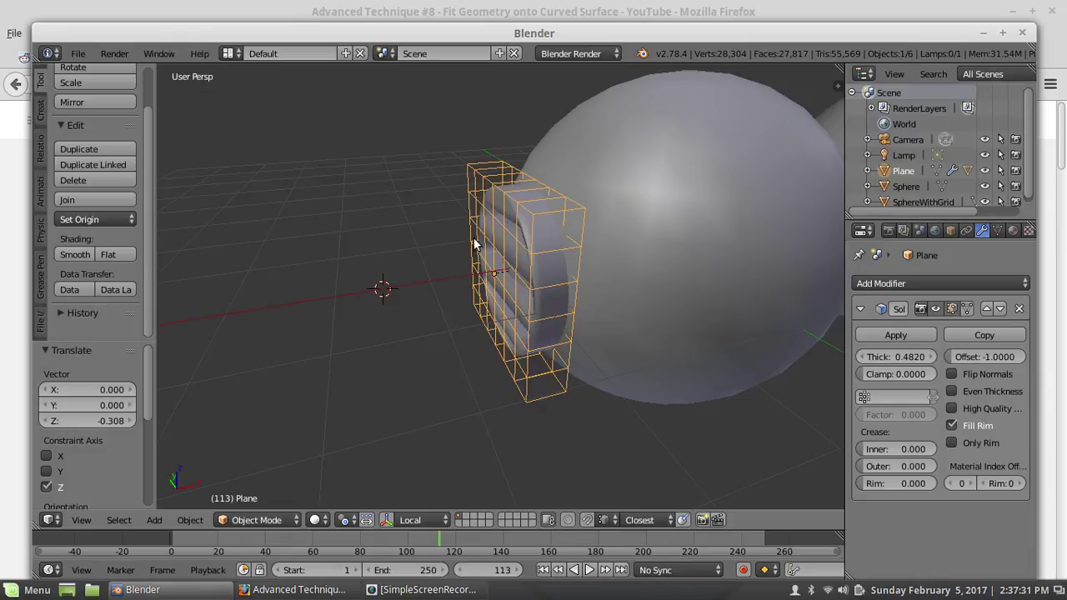
key(g)
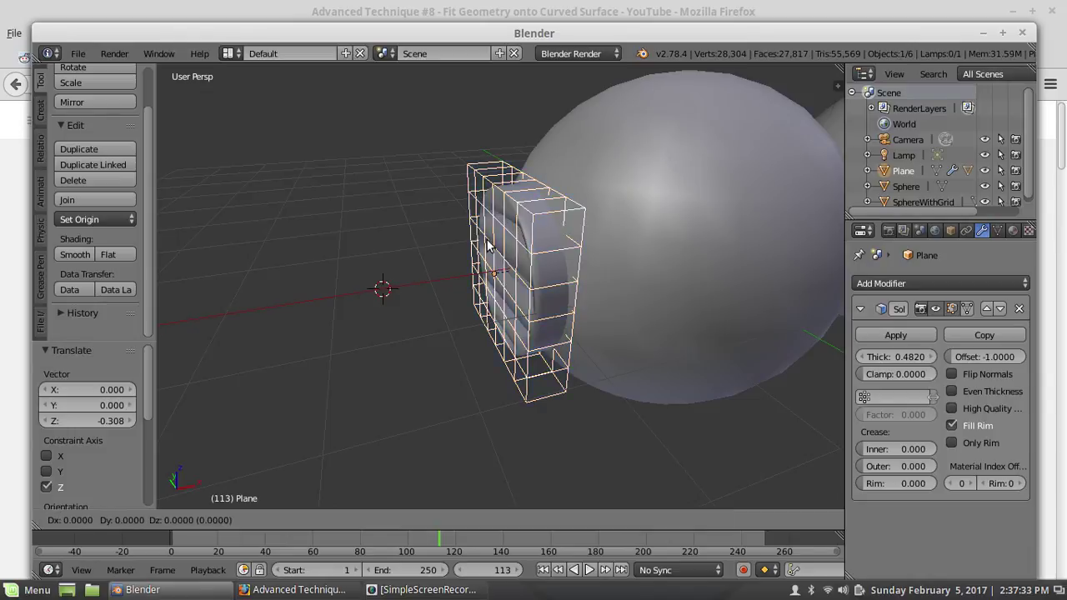
key(x)
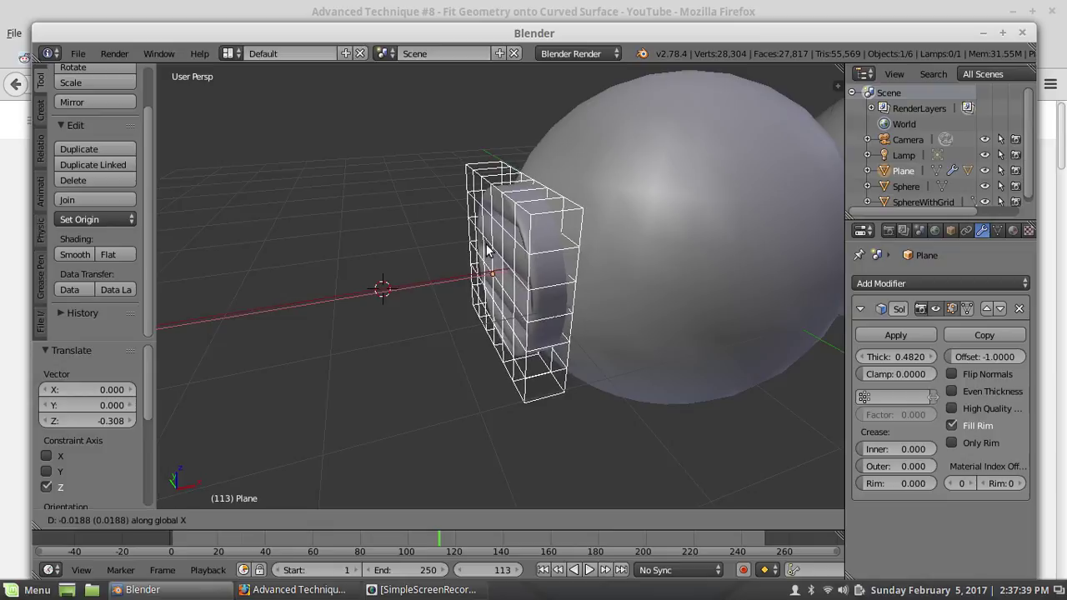
click(487, 250)
middle_drag(473, 289, 481, 294)
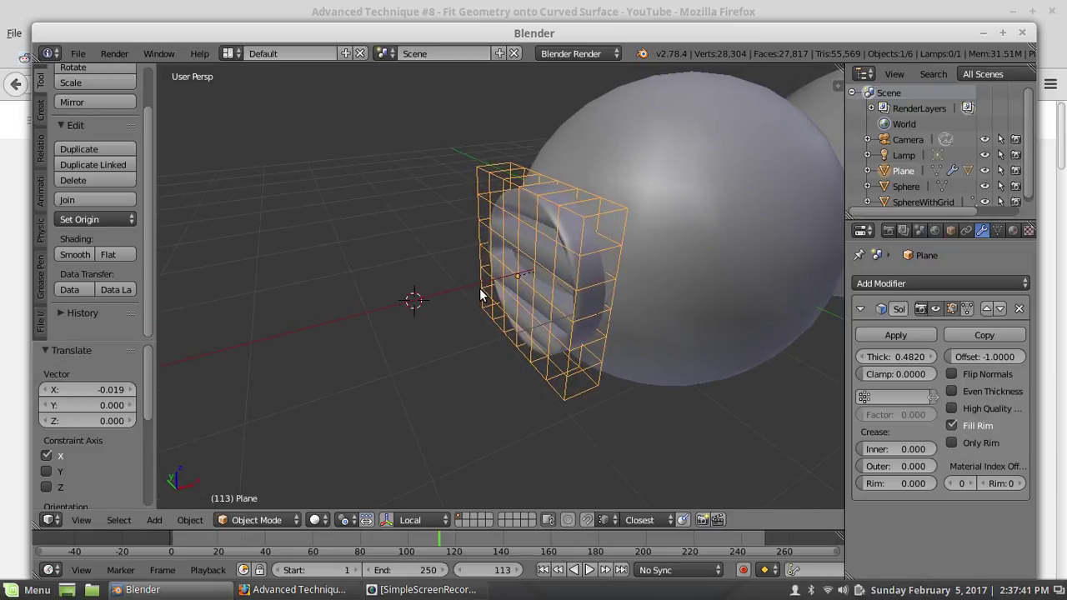
Parent the Plane cage to the Sphere with Ctrl+P > Object
right_click(583, 215)
right_click(582, 219)
shift+right_click(672, 217)
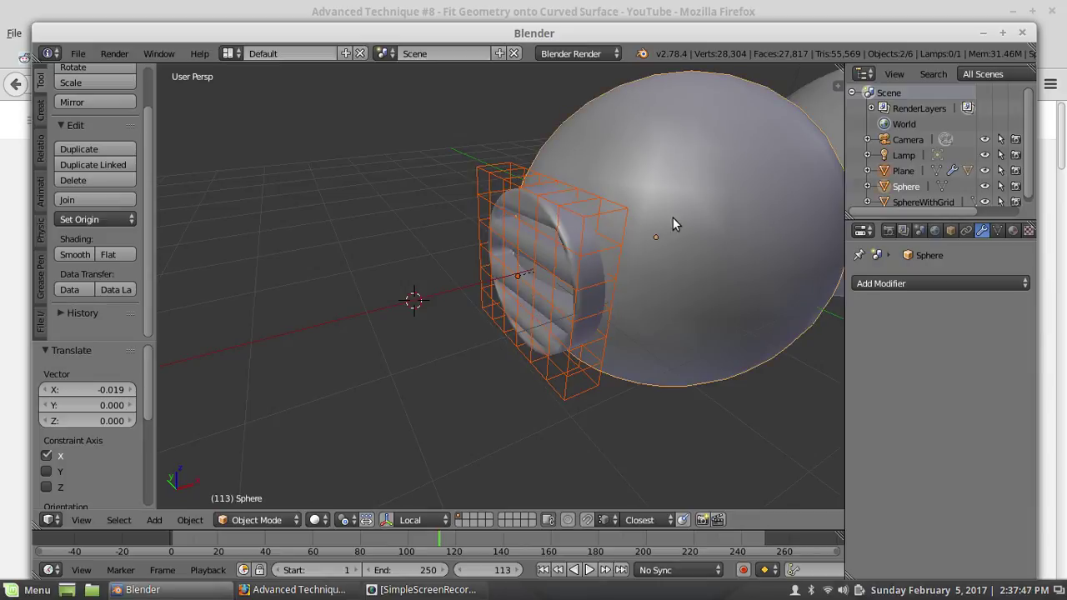
key(ctrl+p)
click(673, 220)
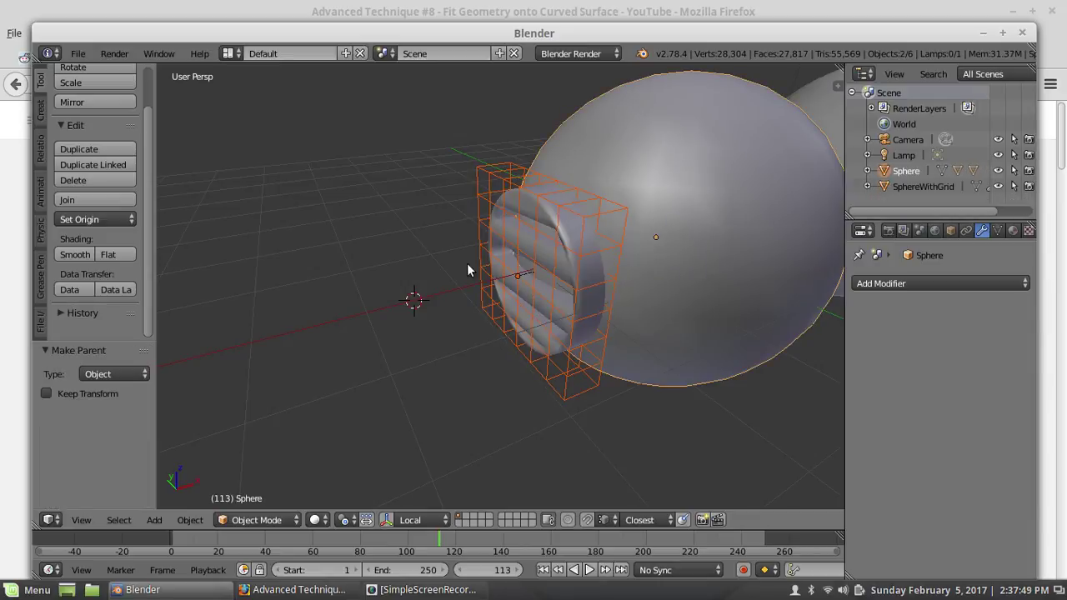
Reselect the cage and cancel a started rotation, keeping its pose
right_click(555, 223)
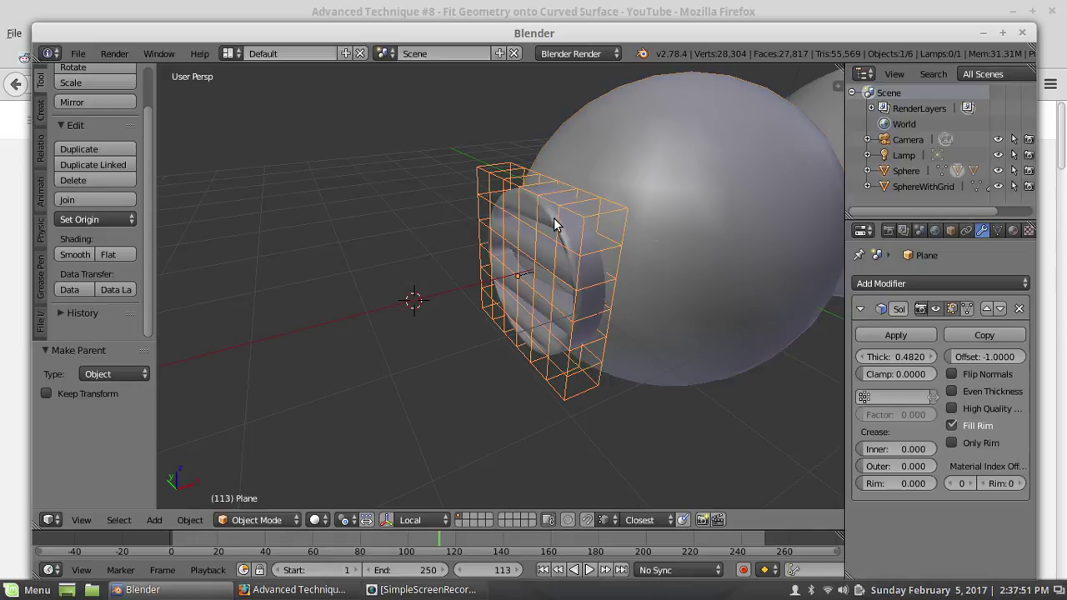
right_click(543, 220)
right_click(534, 183)
key(r)
key(Escape)
Clear the cage's parent link to the Sphere
key(alt+p)
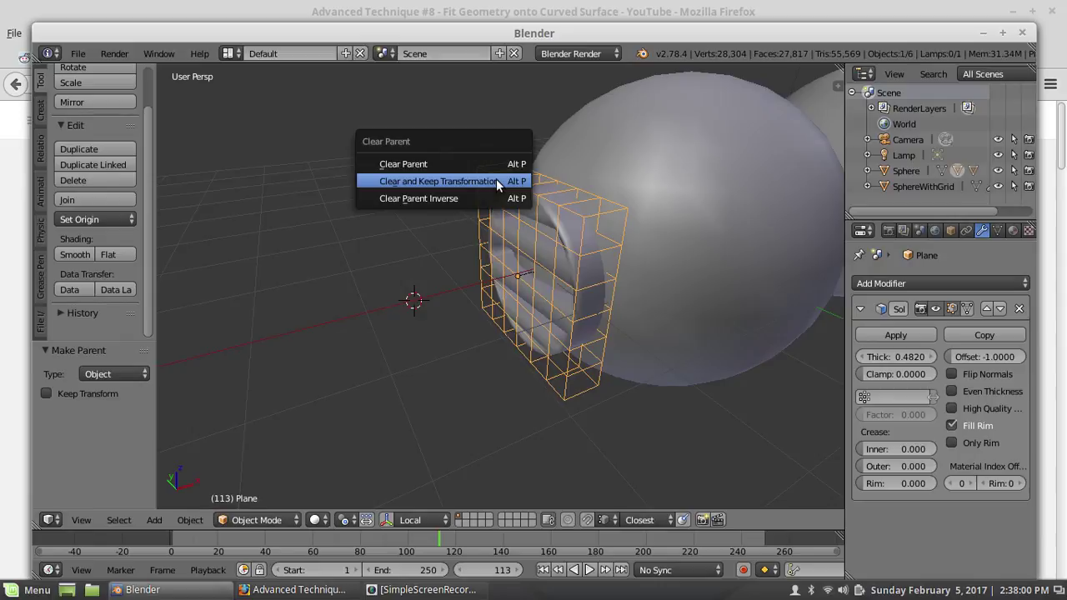
click(455, 165)
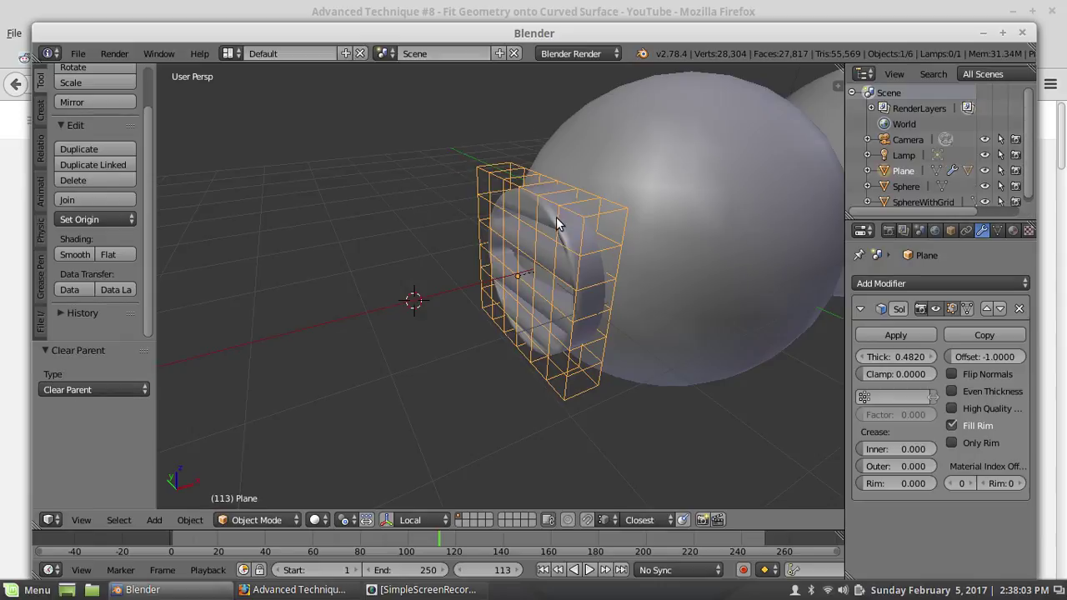
scroll(624, 255, down, 3)
scroll(625, 255, up, 1)
Snap the 3D cursor to the sphere's centre and set the pivot point to 3D Cursor
right_click(648, 269)
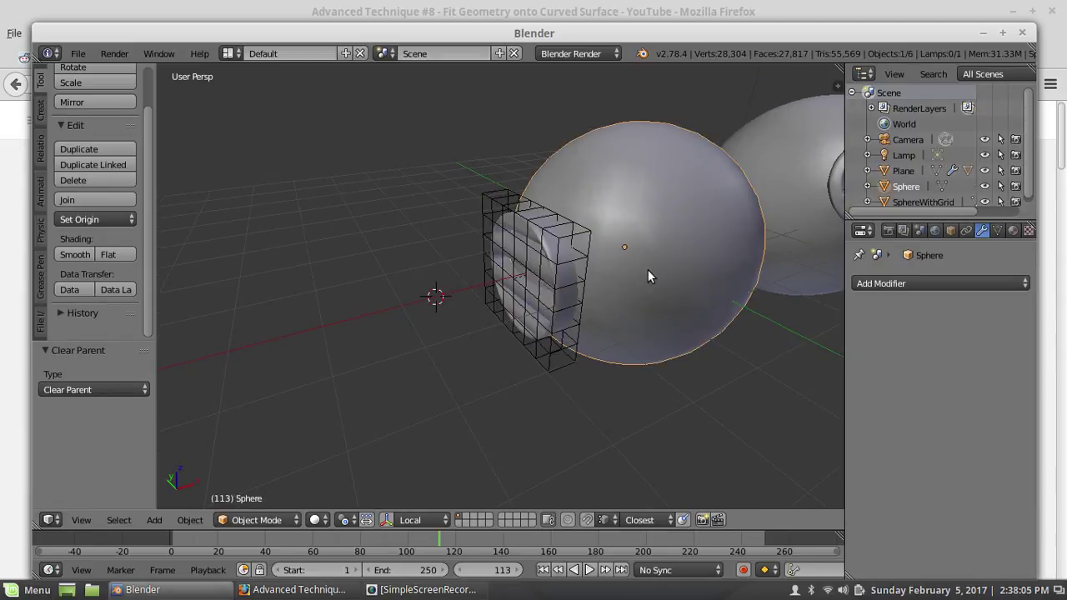
key(shift+s)
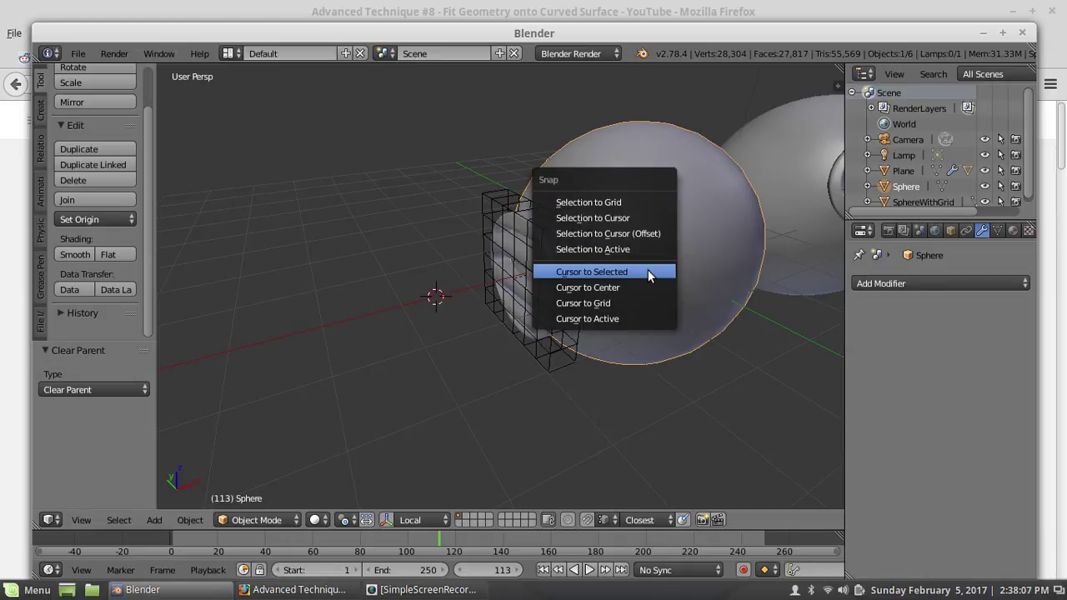
click(650, 272)
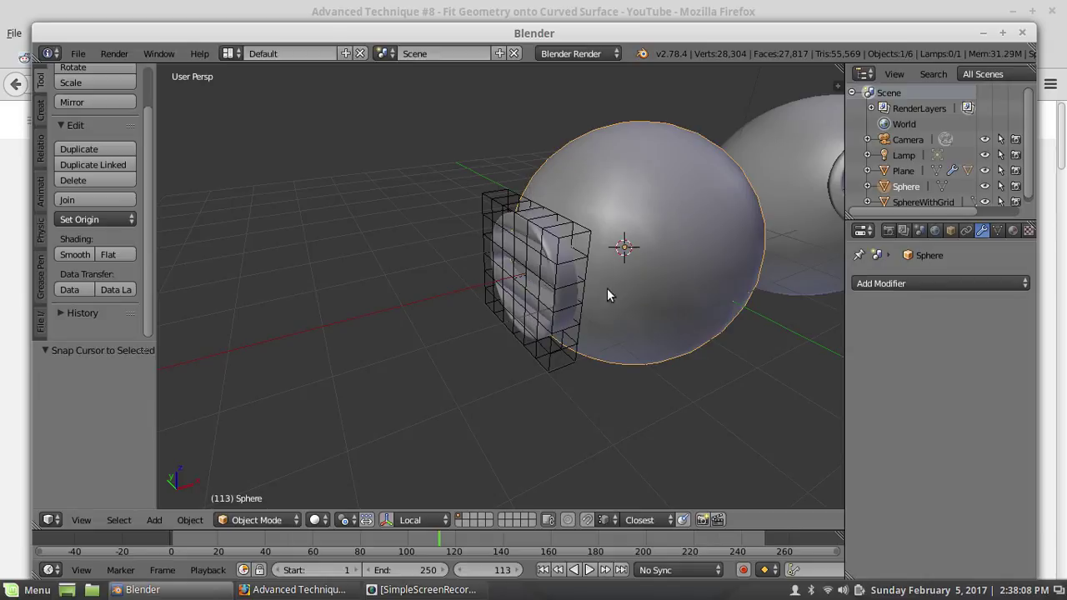
click(344, 519)
click(371, 487)
mouse_move(553, 312)
middle_down()
mouse_move(541, 286)
mouse_move(551, 293)
middle_up()
Rotate the cage around the sphere's centre, then select the disc inside it
right_click(547, 208)
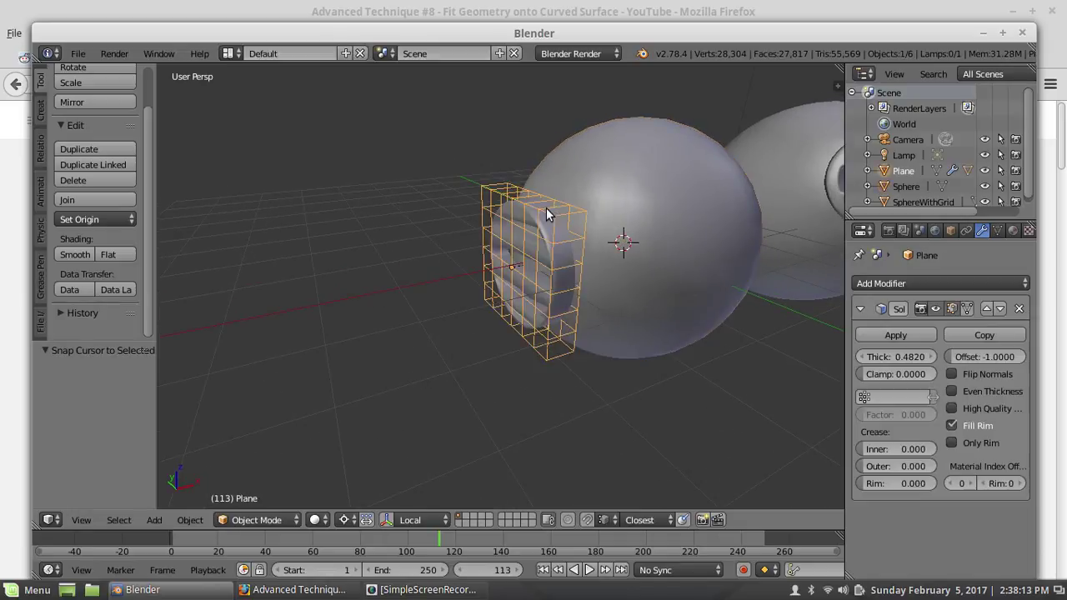
key(r)
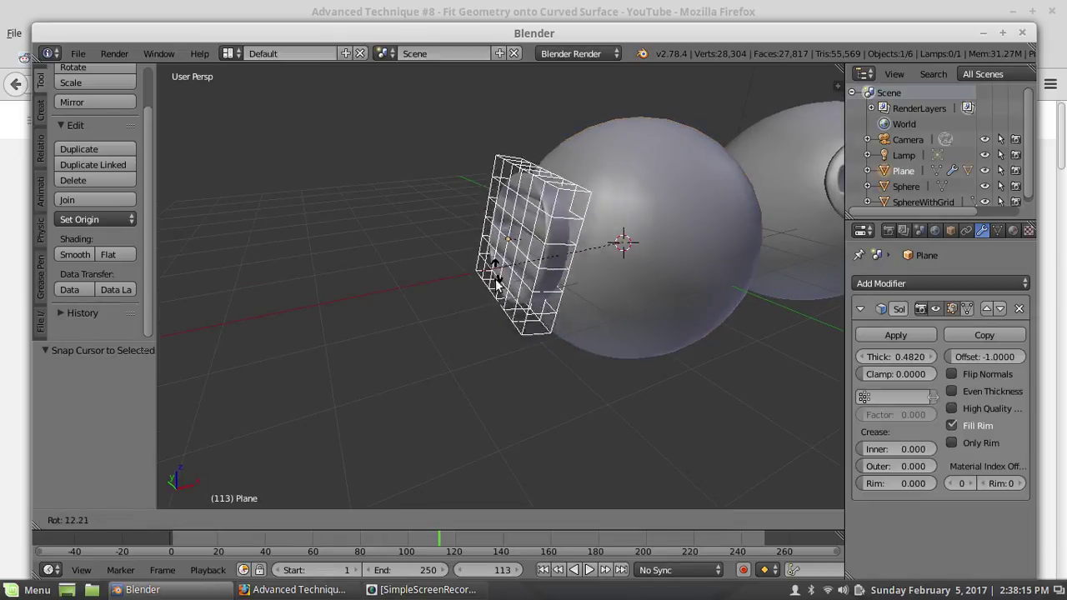
click(508, 290)
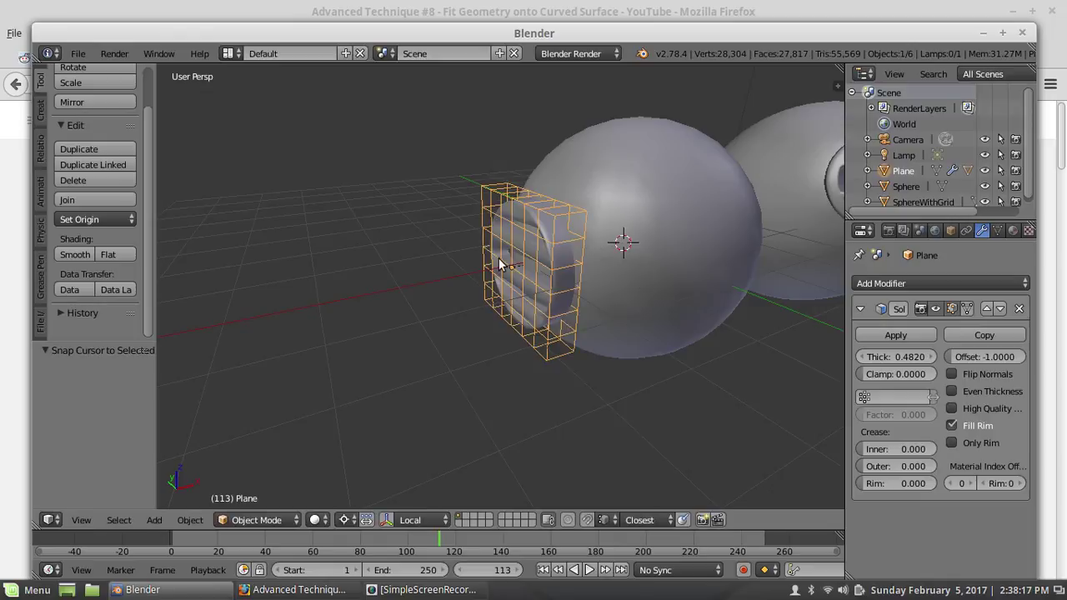
right_click(562, 264)
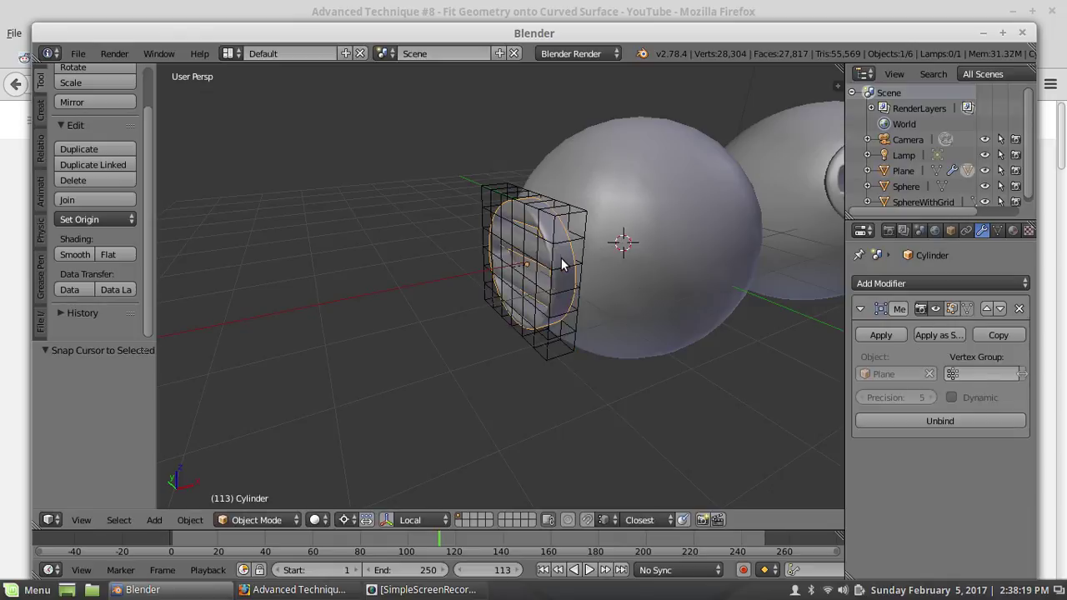
Add Shrinkwrap from the Add Modifier list and raise it above the Solidify modifier
click(907, 283)
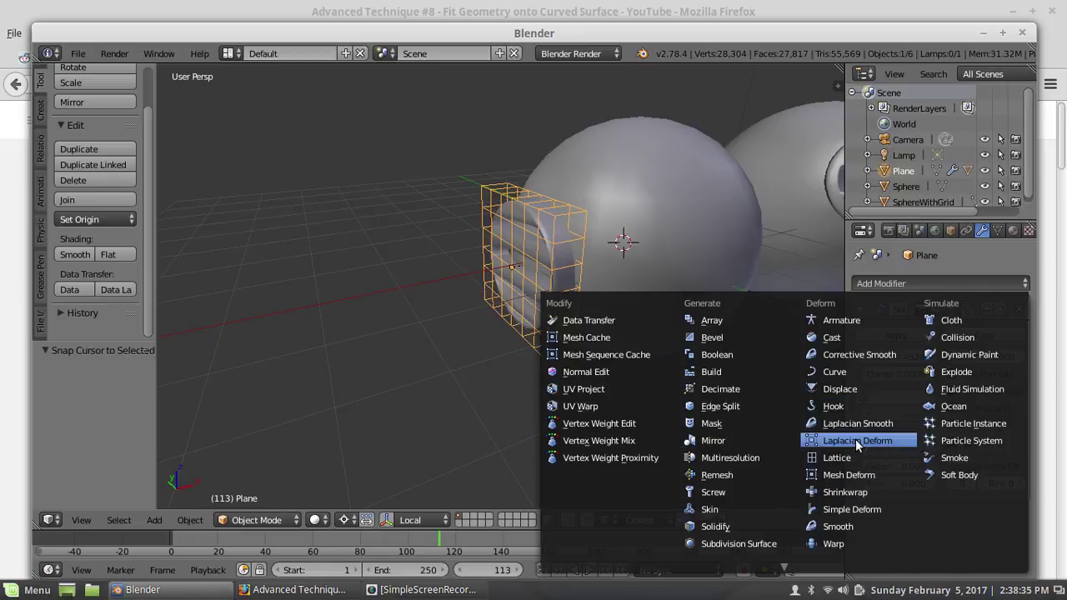
click(847, 490)
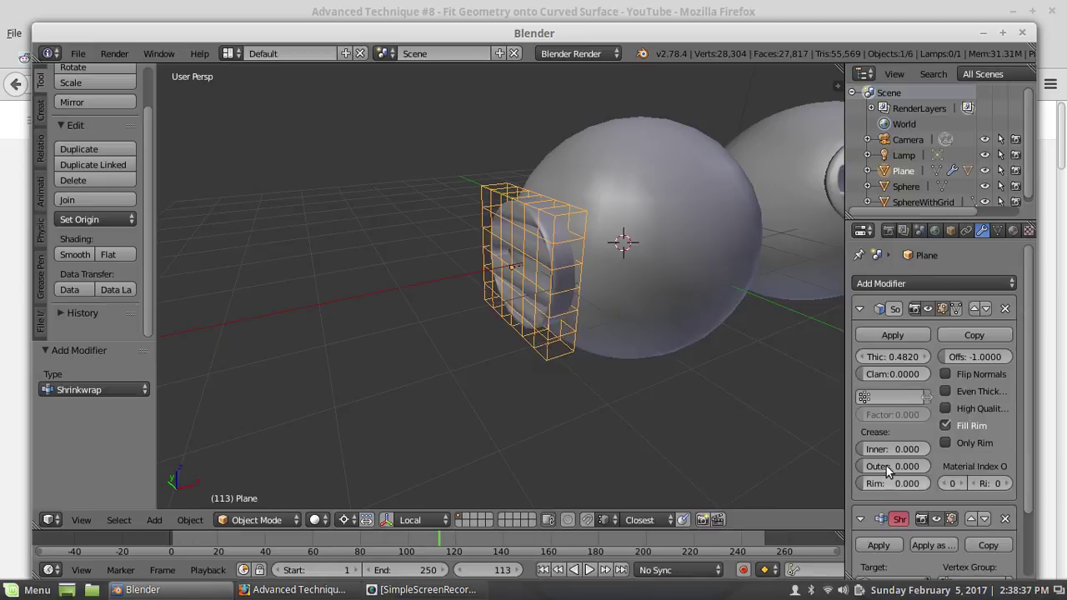
scroll(896, 435, down, 3)
scroll(899, 425, up, 3)
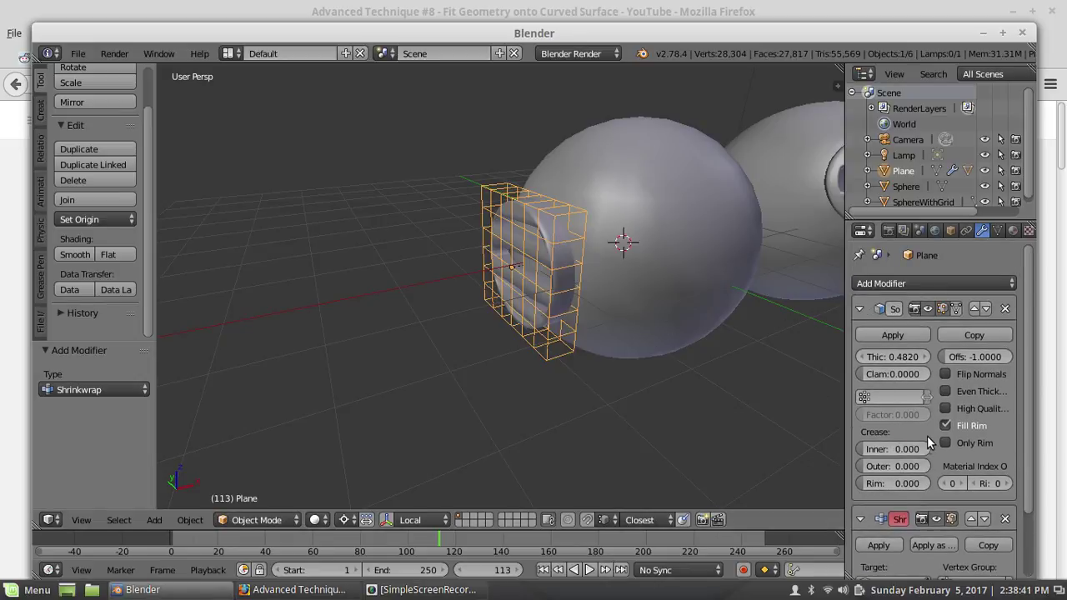
scroll(925, 439, down, 3)
scroll(917, 332, up, 3)
scroll(884, 356, down, 2)
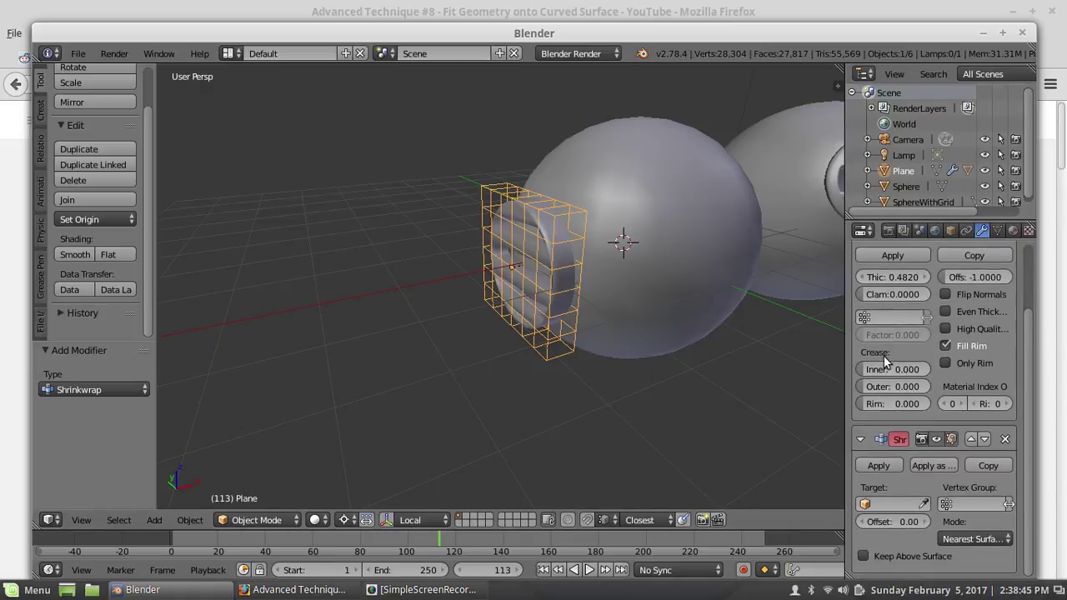
click(972, 440)
scroll(899, 390, up, 2)
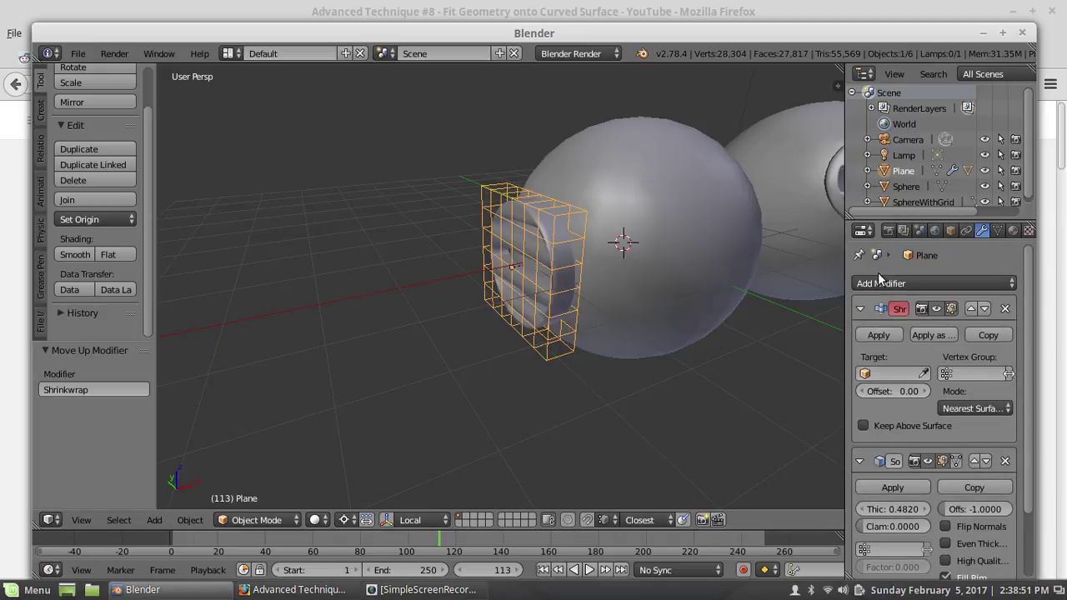
Set the Shrinkwrap target to Sphere, enable Keep Above Surface, and set offset 0.21
click(867, 373)
click(879, 412)
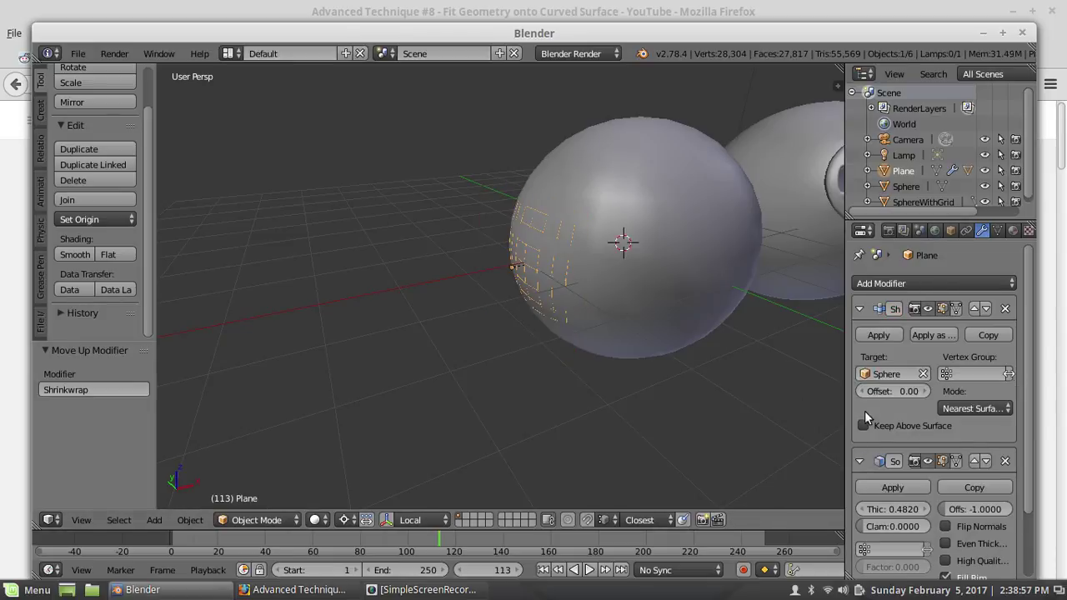
click(863, 425)
mouse_move(877, 399)
mouse_down()
mouse_move(904, 391)
mouse_move(893, 391)
mouse_up()
middle_drag(500, 309, 560, 286)
scroll(576, 280, up, 3)
scroll(632, 305, down, 3)
Reselect the cage and begin rotating it
right_click(545, 222)
right_click(540, 233)
key(r)
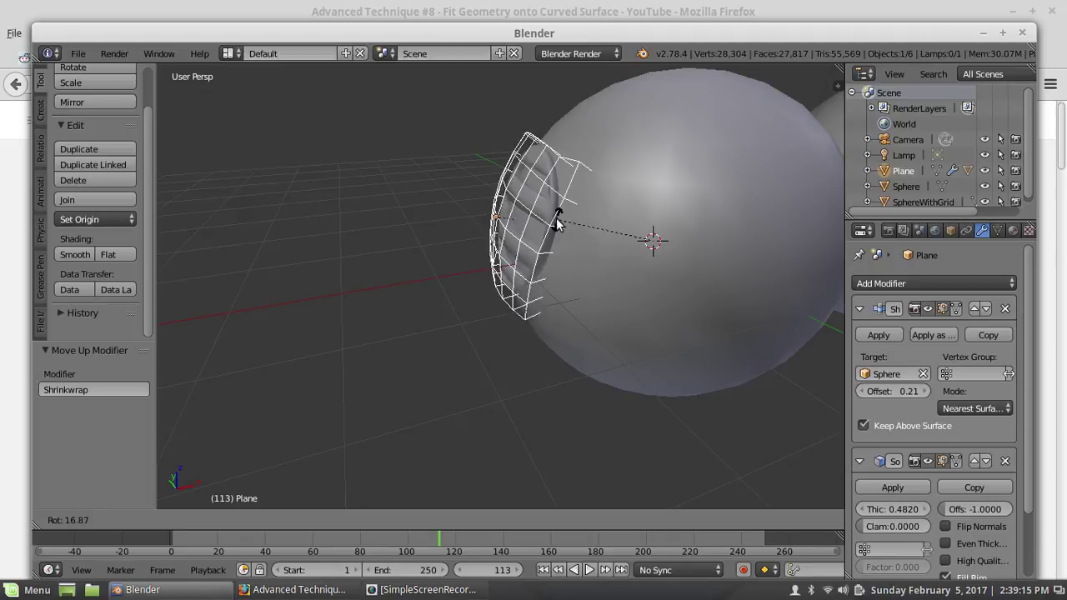
Turn the cage around the sphere, then along its local Z and by trackball to cover the disc
click(598, 215)
middle_drag(599, 217, 571, 264)
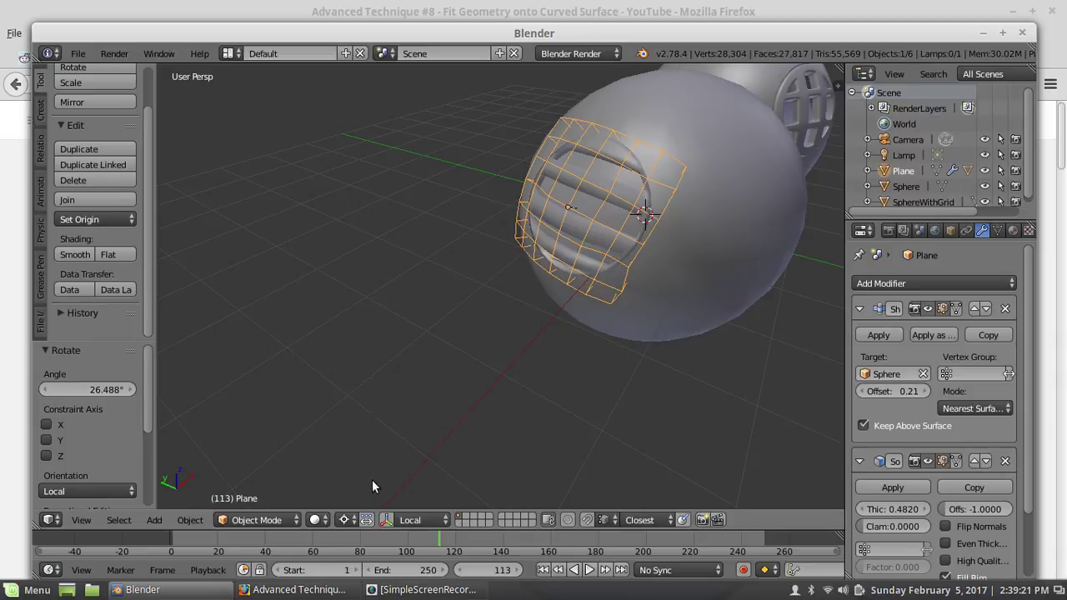
key(r)
key(z)
key(z)
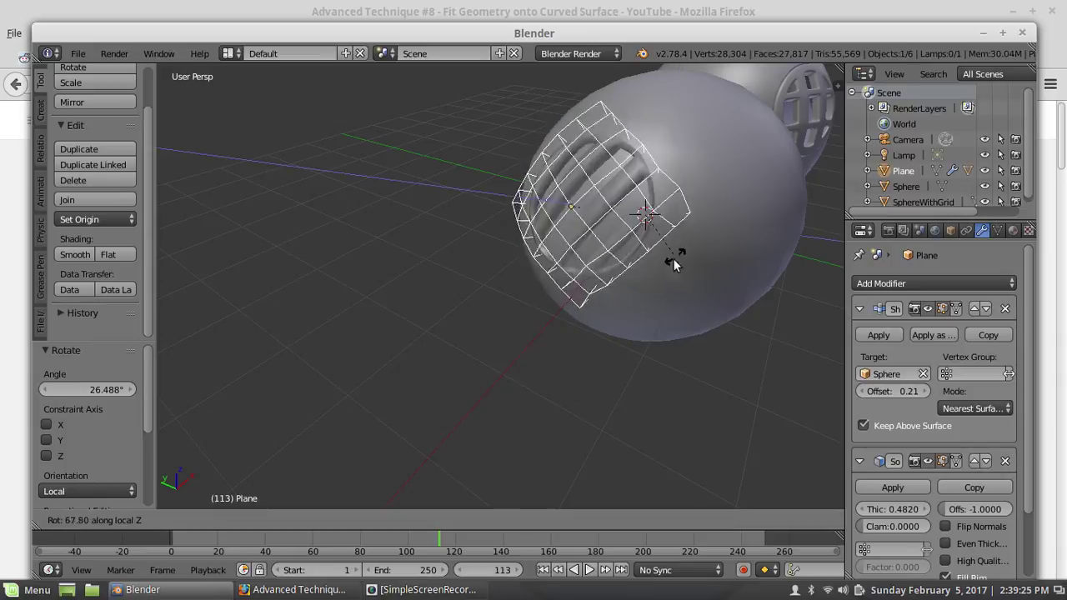
click(674, 255)
middle_drag(674, 255, 627, 292)
key(r)
key(r)
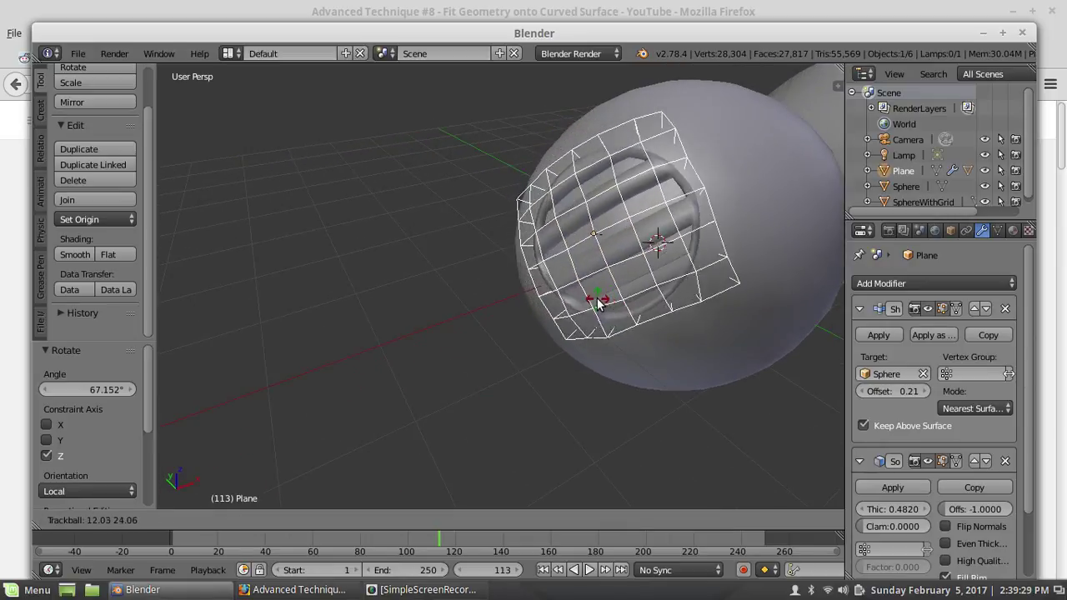
click(600, 287)
Orbit around the wrapped cage to check how it covers the slotted disc
middle_drag(601, 287, 542, 298)
scroll(584, 221, up, 5)
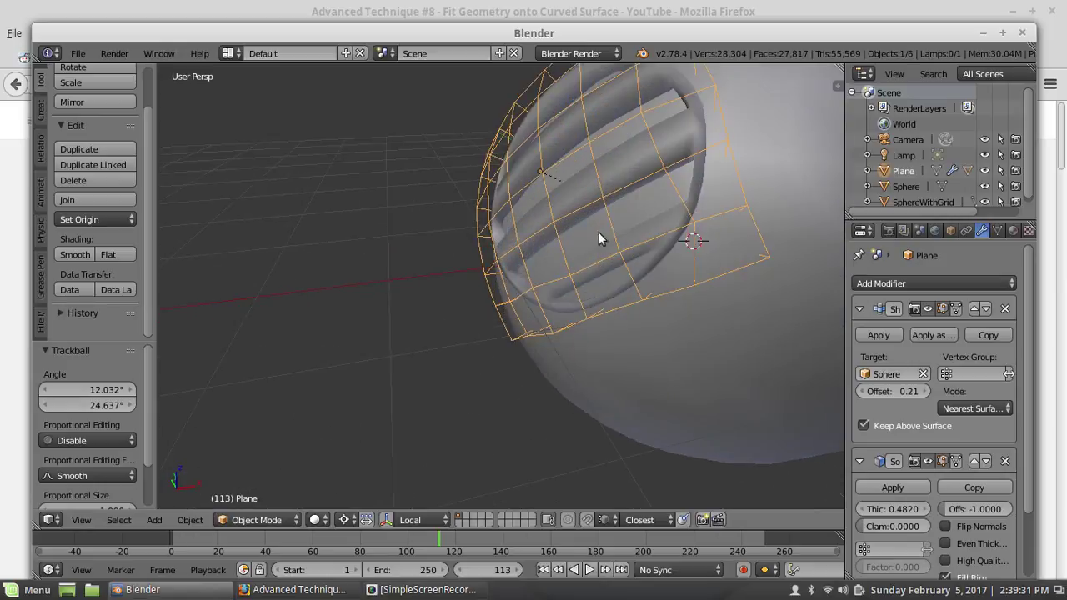
scroll(675, 216, down, 4)
middle_drag(675, 216, 569, 317)
scroll(656, 225, up, 4)
scroll(559, 279, down, 4)
scroll(569, 317, up, 2)
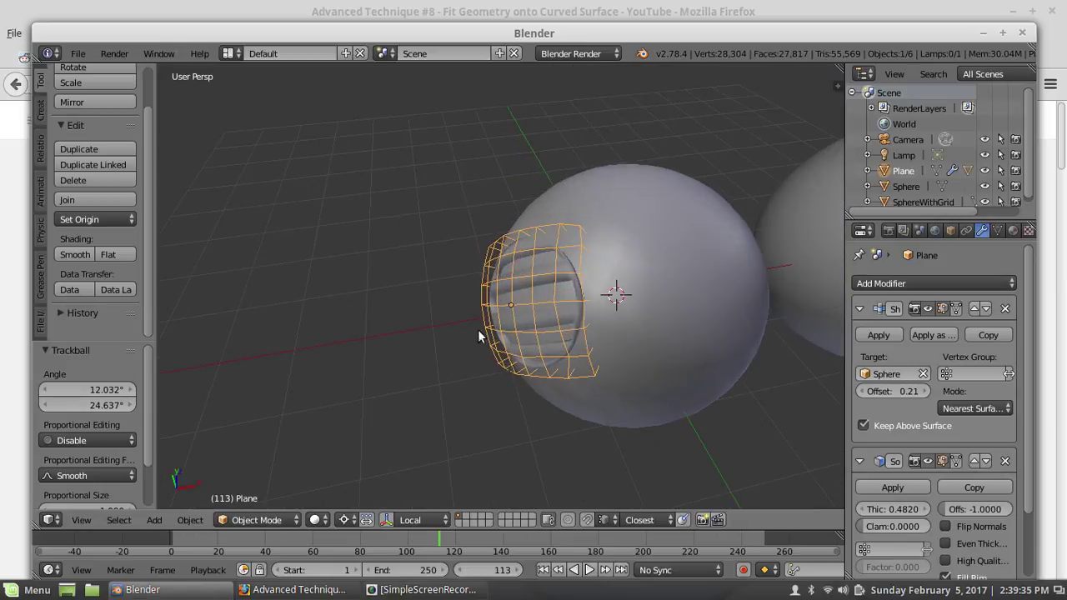
middle_drag(476, 349, 500, 350)
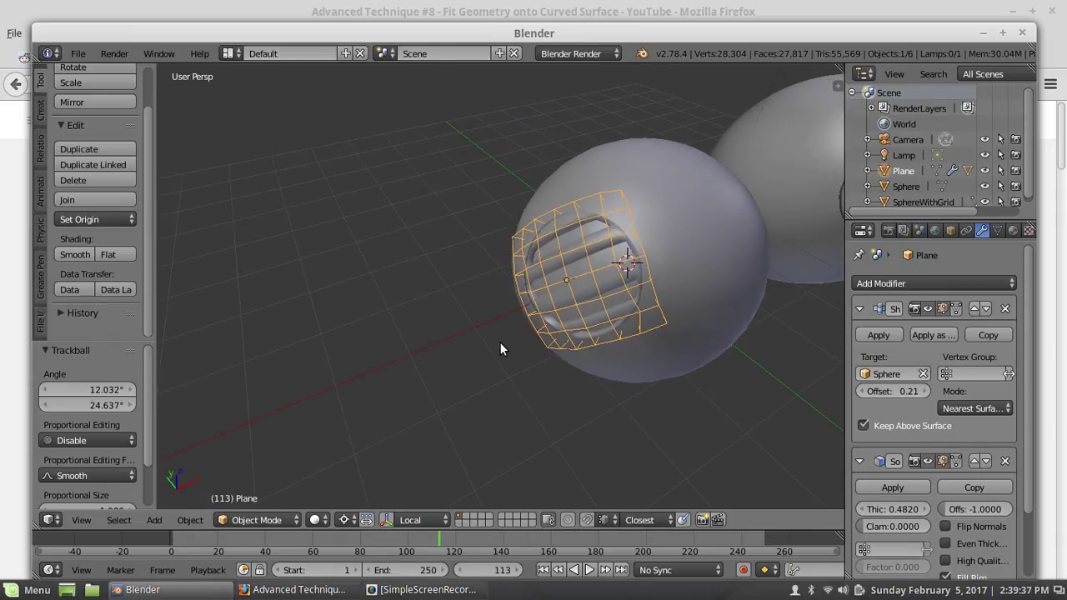
middle_drag(508, 288, 543, 285)
Switch selection between the Sphere and the Plane cage, ending on the cage
right_click(531, 284)
right_click(531, 278)
right_click(531, 279)
right_click(599, 172)
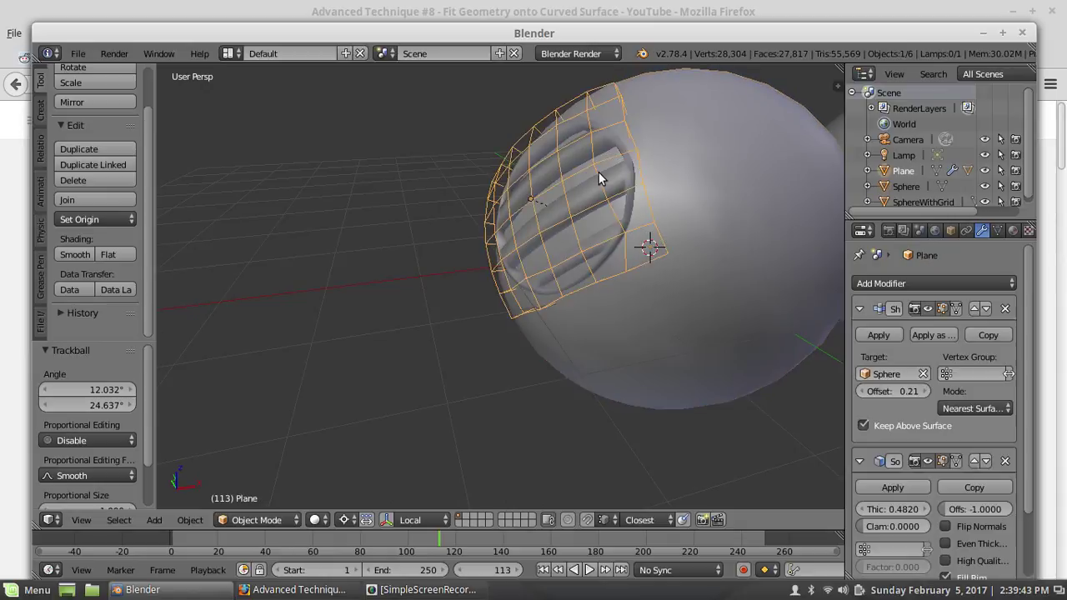
Apply the Cylinder's MeshDeform modifier and clear its parent, keeping the transformation
right_click(596, 192)
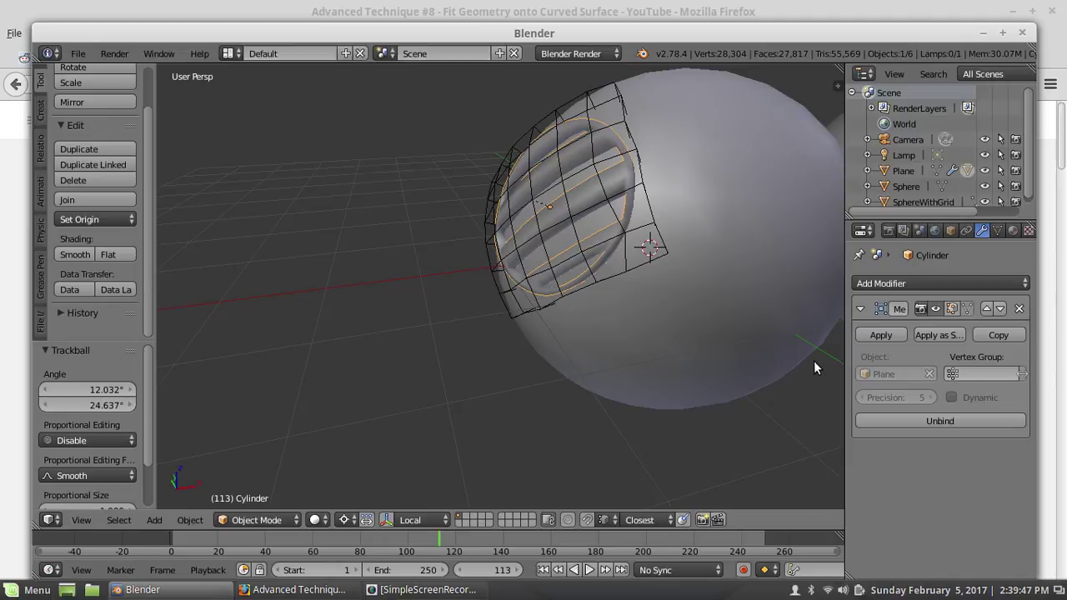
click(880, 335)
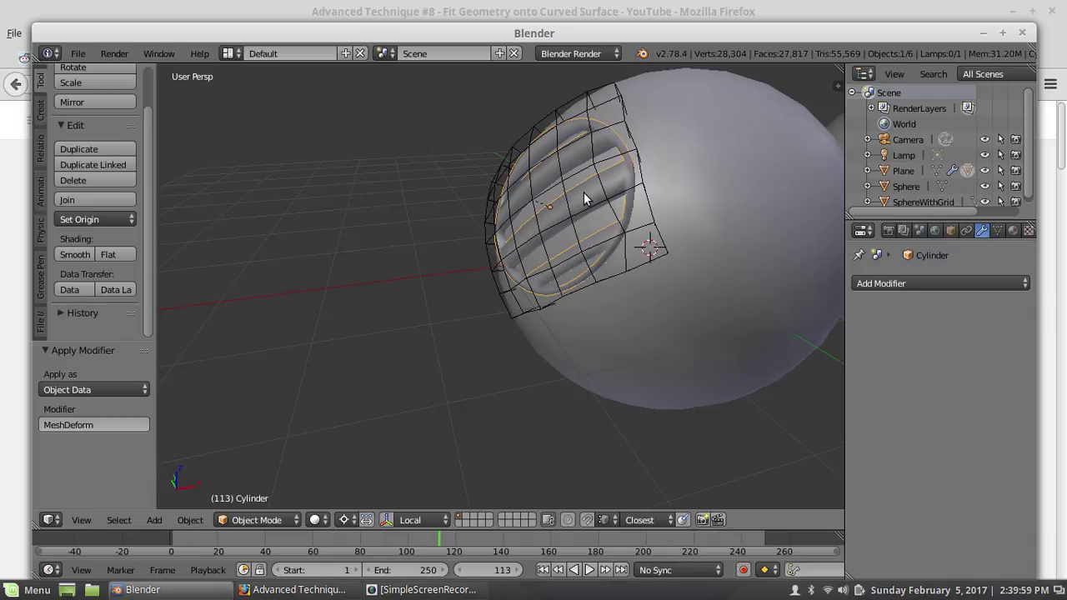
key(alt+p)
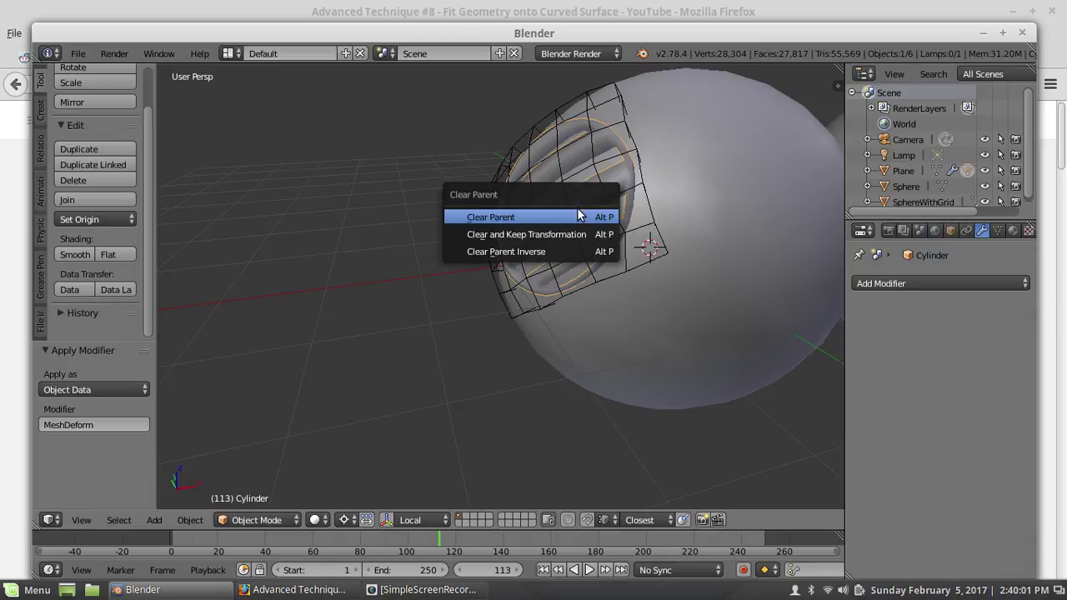
click(561, 236)
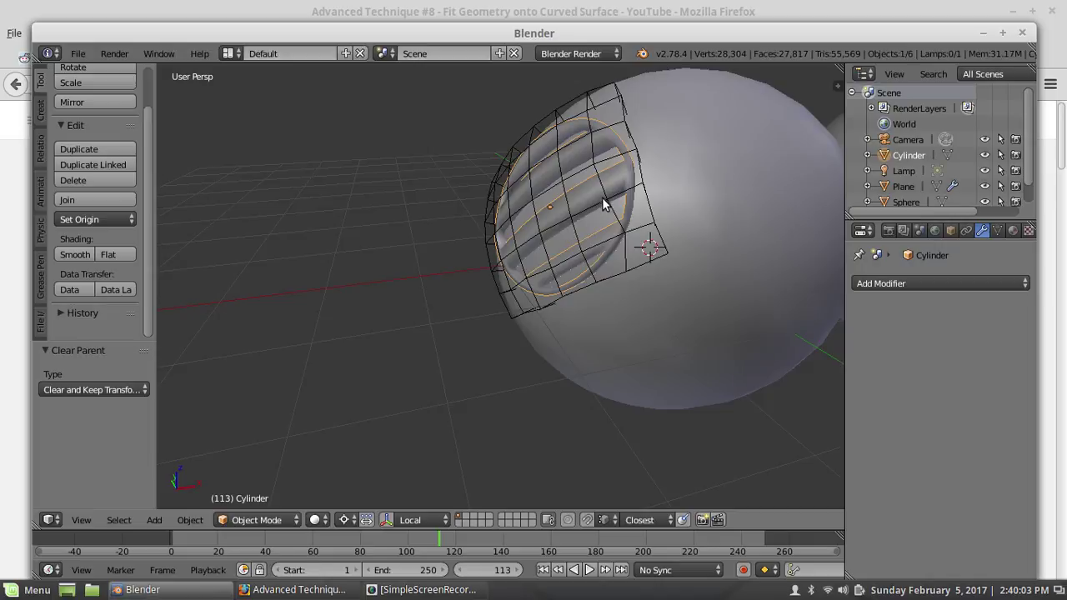
Delete the Plane cage
right_click(502, 176)
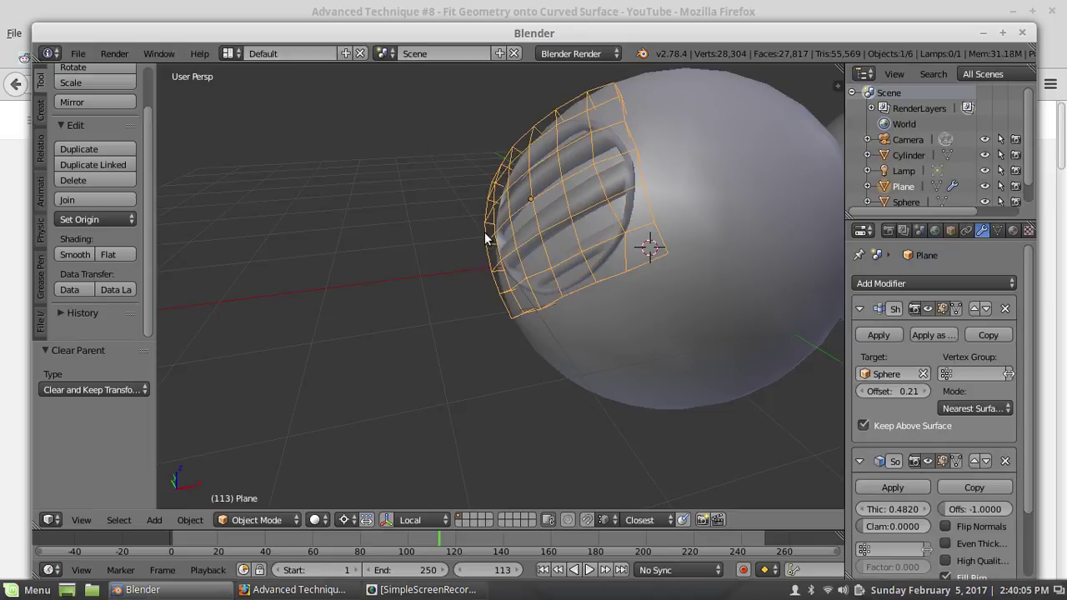
key(x)
click(484, 232)
Add a Subdivision Surface modifier to the Cylinder grille
key(Home)
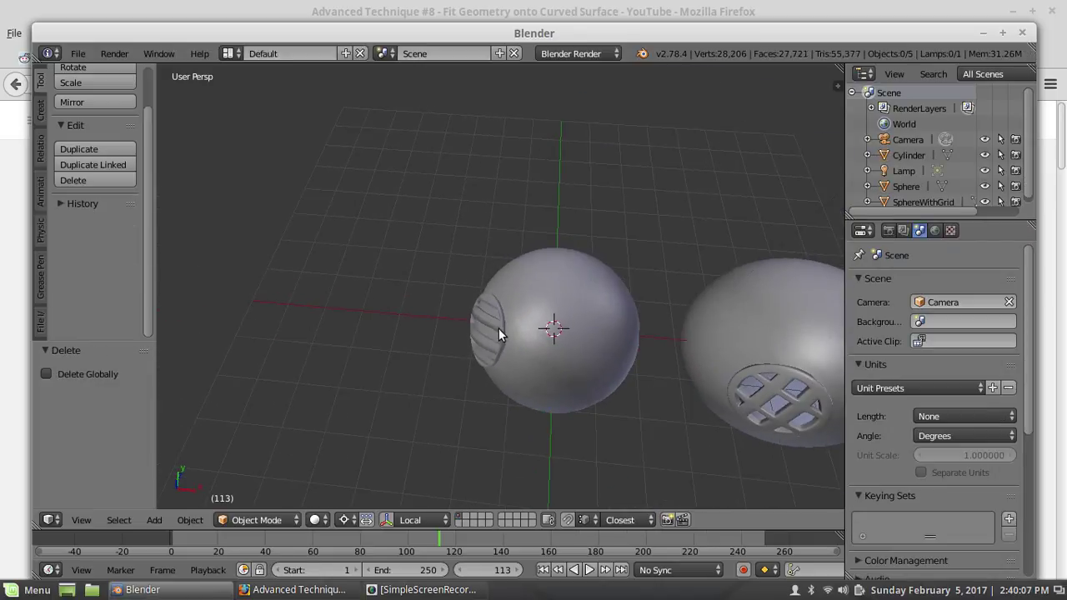
middle_drag(499, 328, 558, 341)
right_click(579, 271)
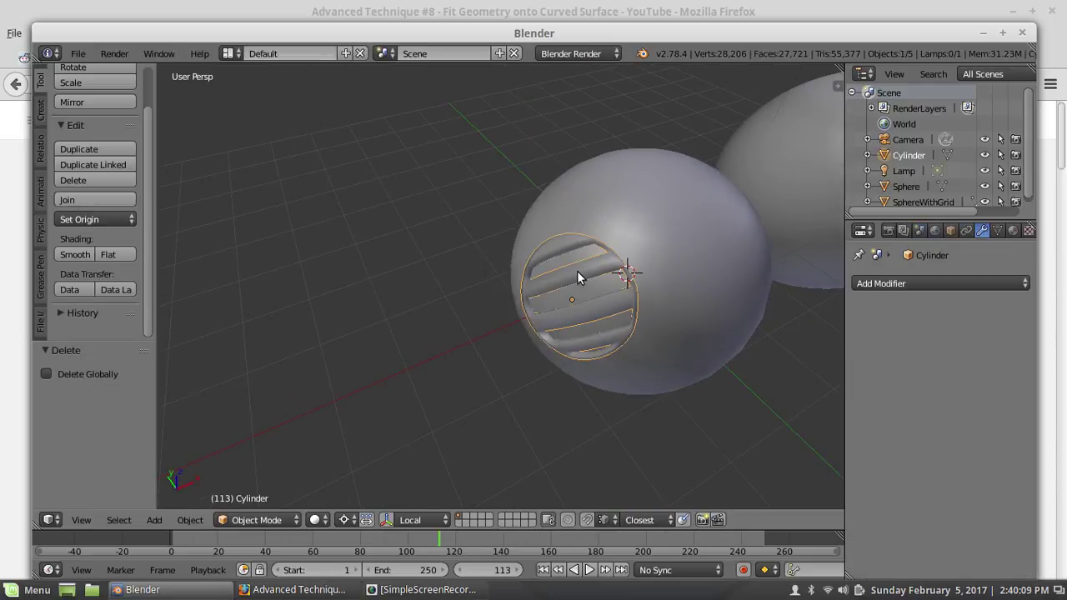
click(909, 284)
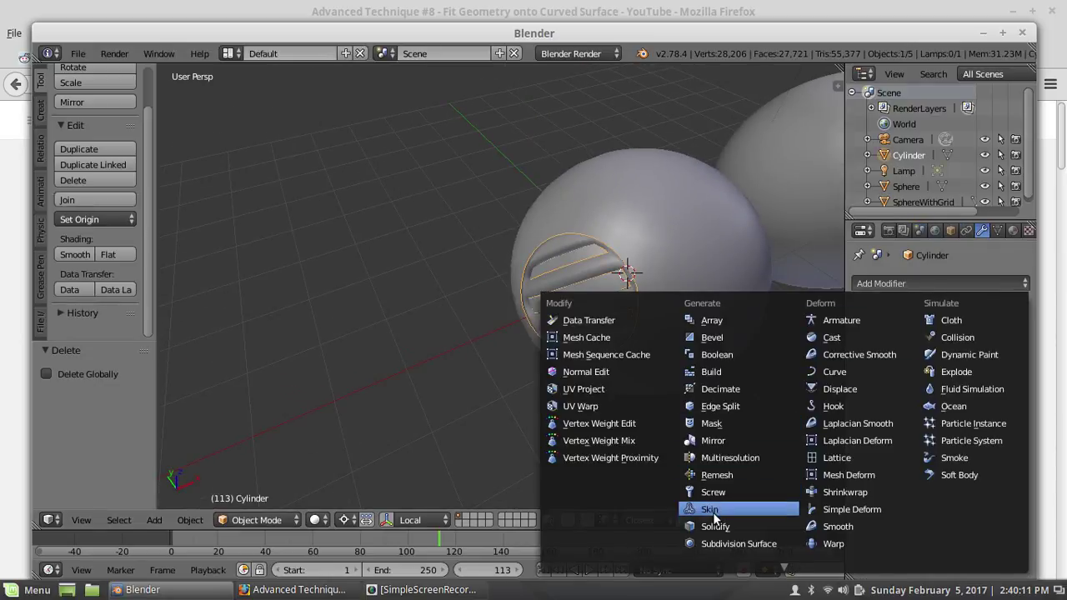
click(727, 544)
scroll(599, 348, up, 5)
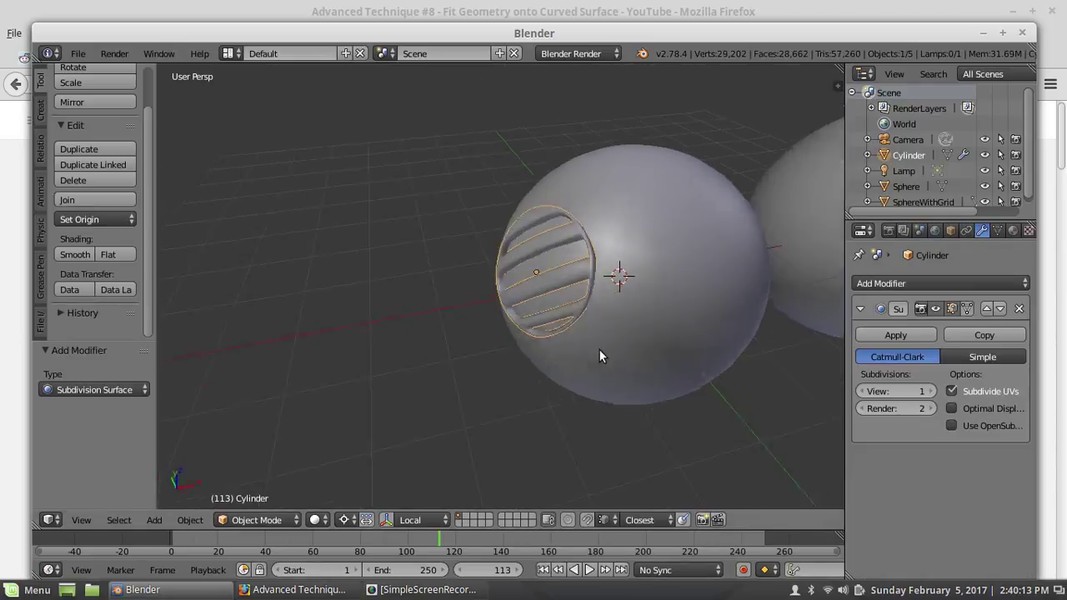
Add a Subdivision Surface modifier to the Sphere
right_click(686, 330)
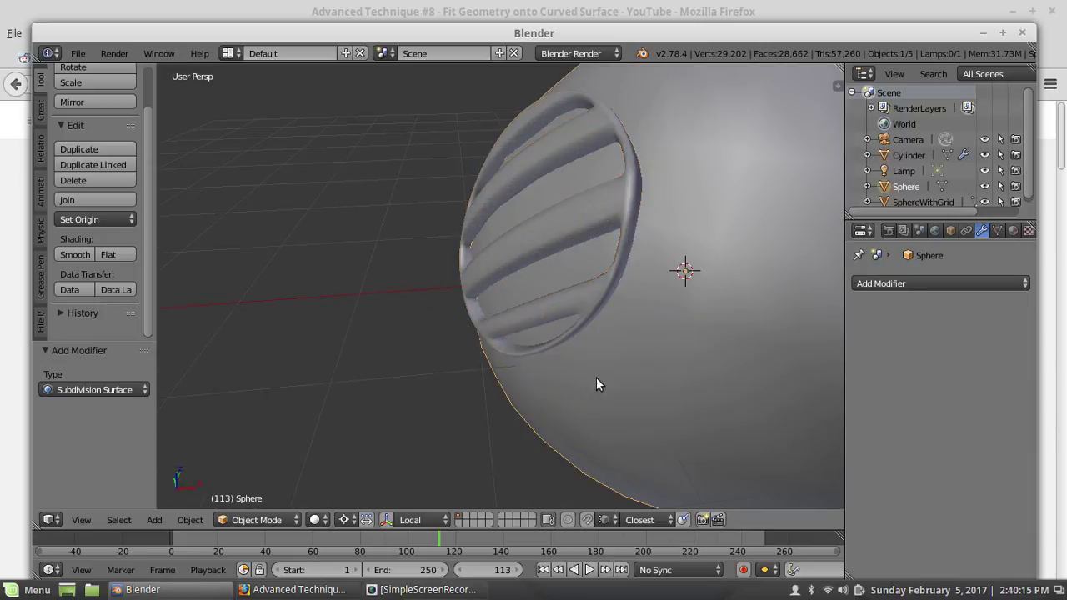
scroll(597, 377, down, 4)
click(868, 284)
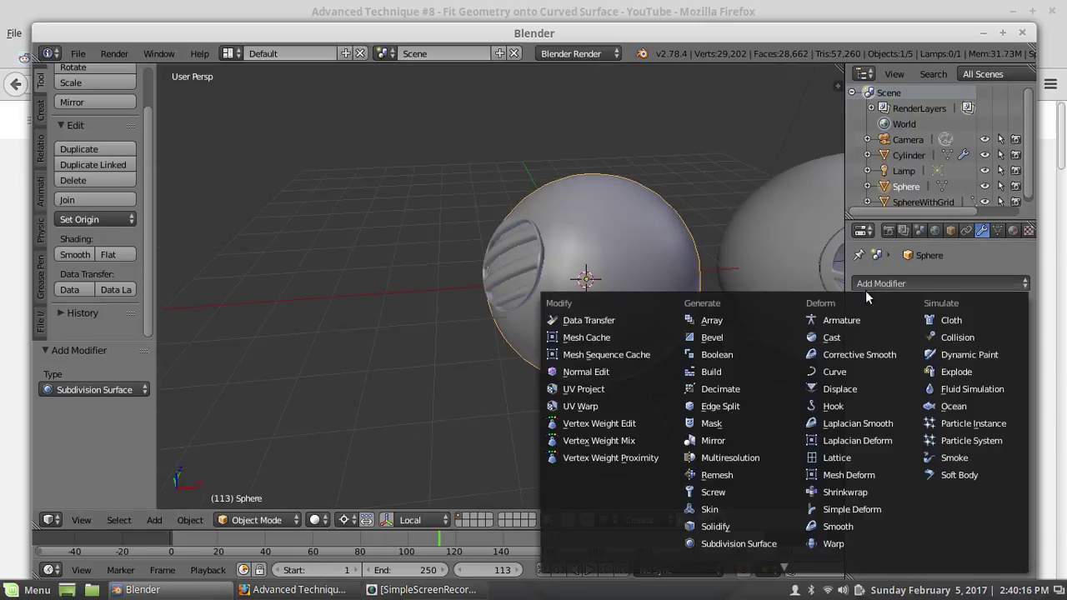
click(719, 542)
Orbit the view to bring the smoothed sphere's slotted side toward the viewer
middle_drag(572, 278, 704, 244)
middle_drag(504, 274, 543, 307)
scroll(537, 305, up, 2)
scroll(539, 306, up, 2)
scroll(469, 315, down, 3)
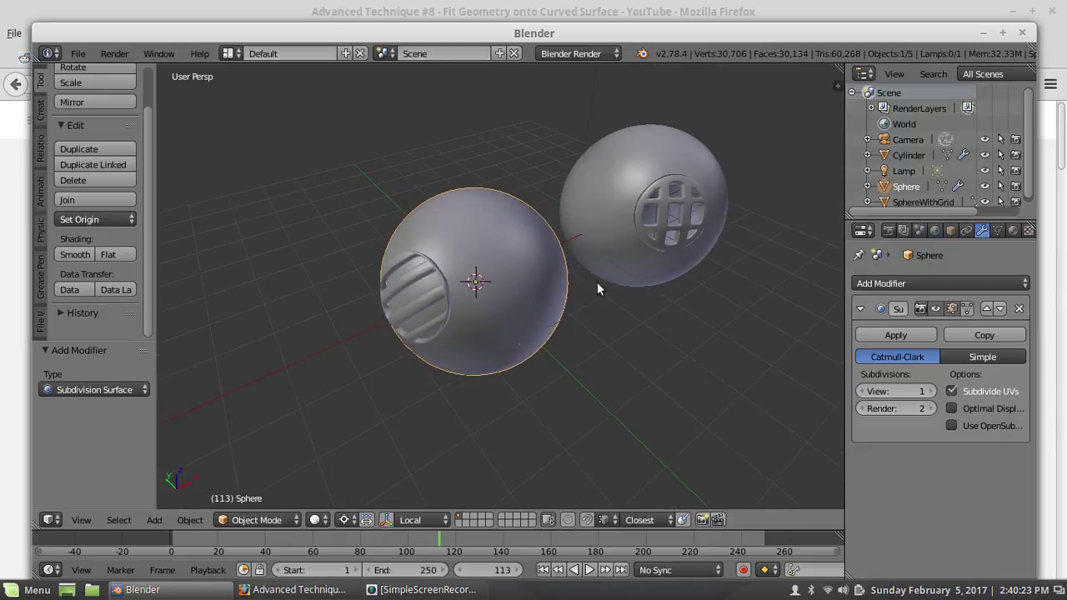
middle_drag(597, 283, 689, 260)
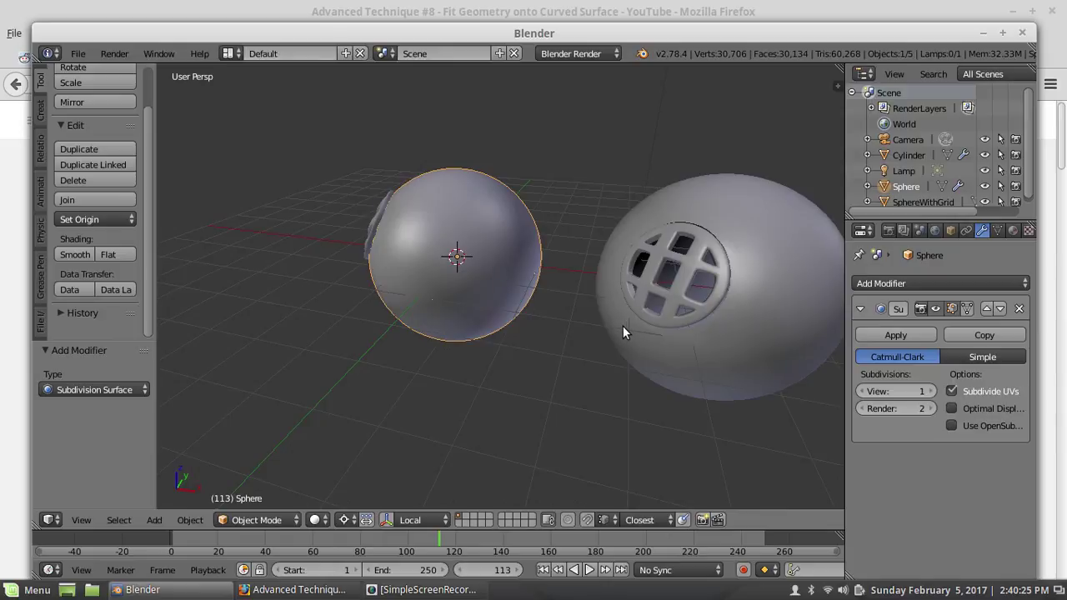
middle_drag(488, 298, 586, 289)
scroll(483, 294, up, 2)
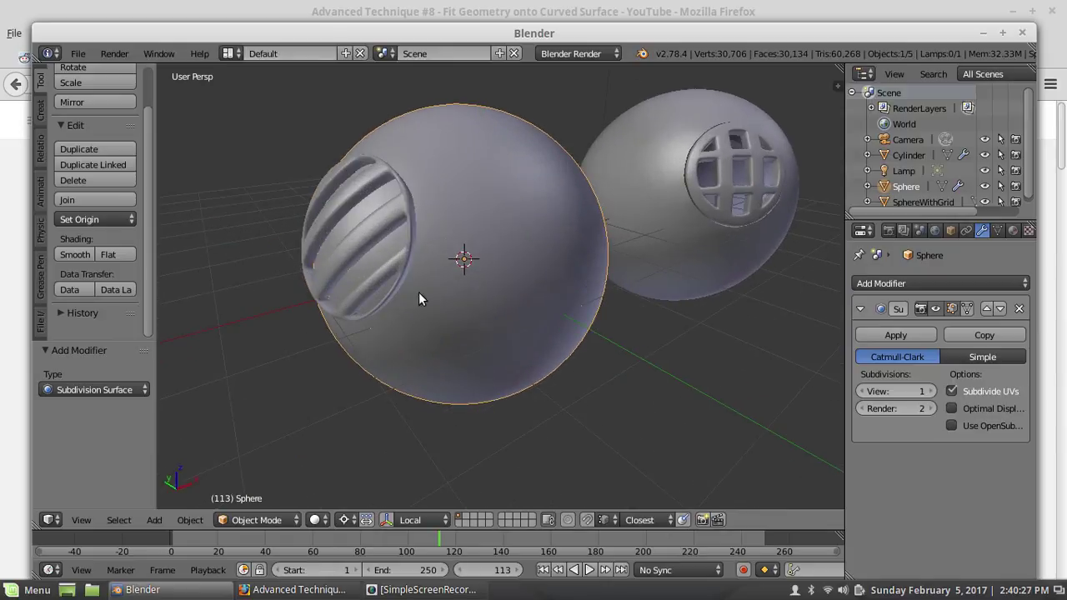
middle_drag(408, 295, 606, 281)
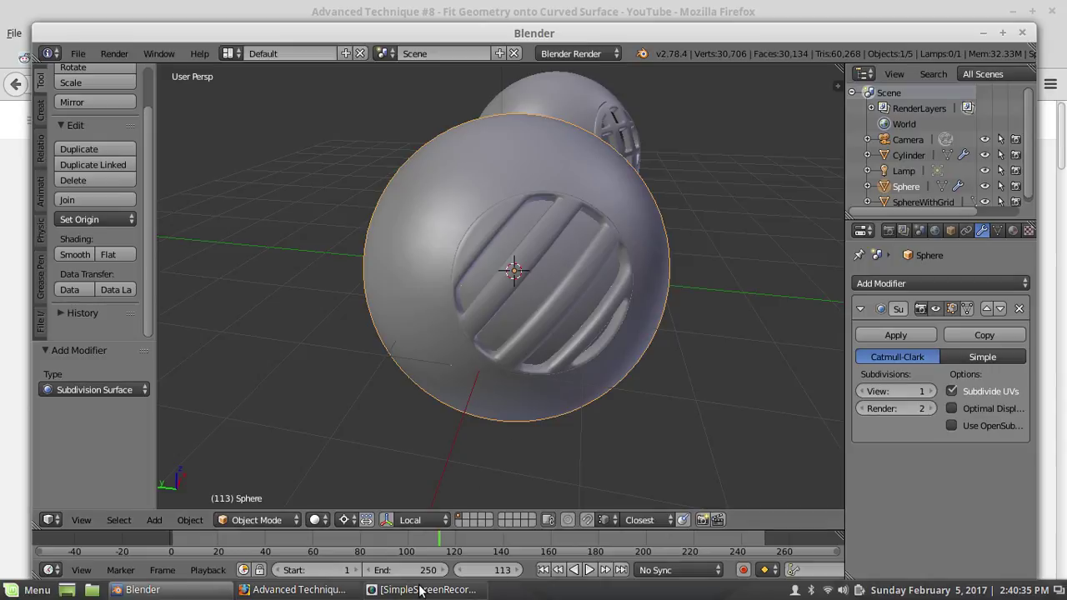